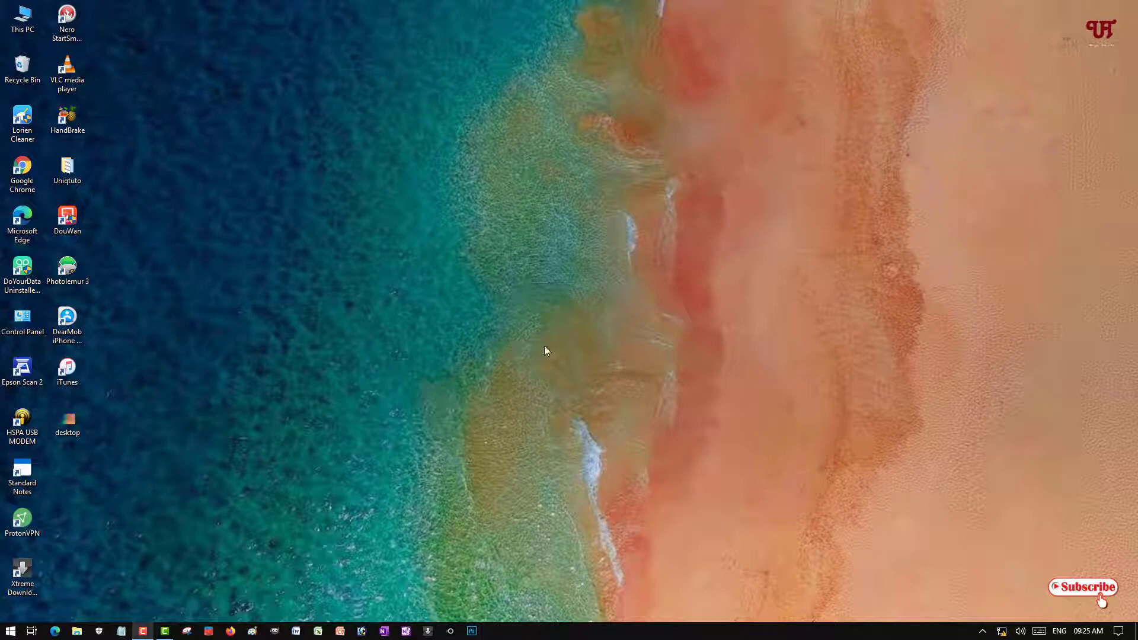
- Launch Photoshop and shrink and shift its window so the desktop image file can be reached
left_click(474, 632)
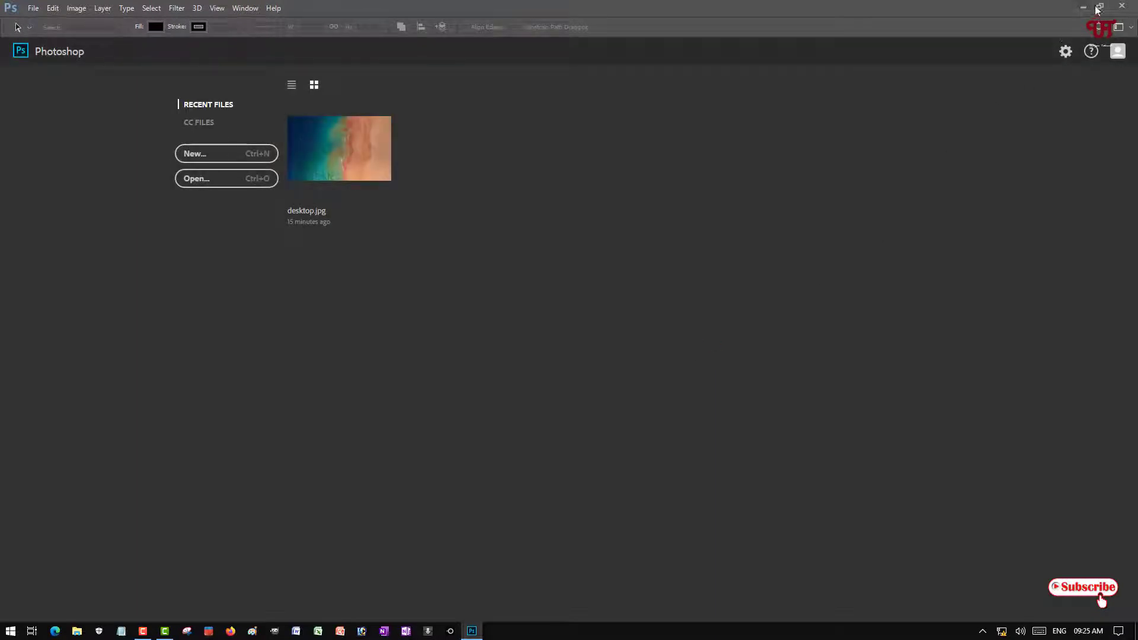
double_click(1072, 9)
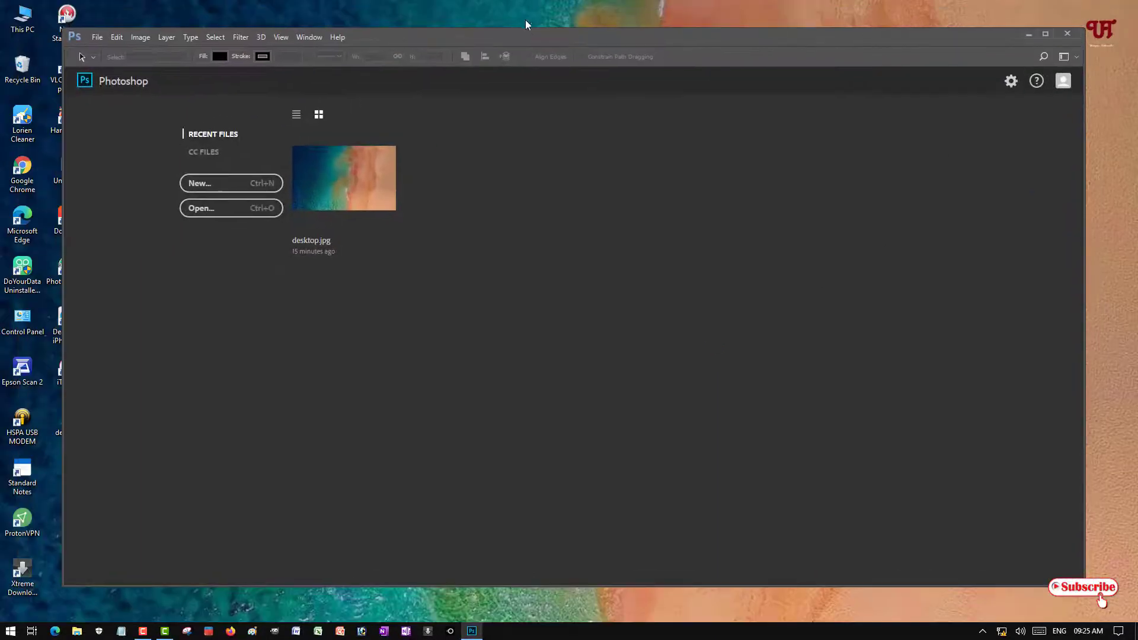
left_click_drag(527, 35, 579, 36)
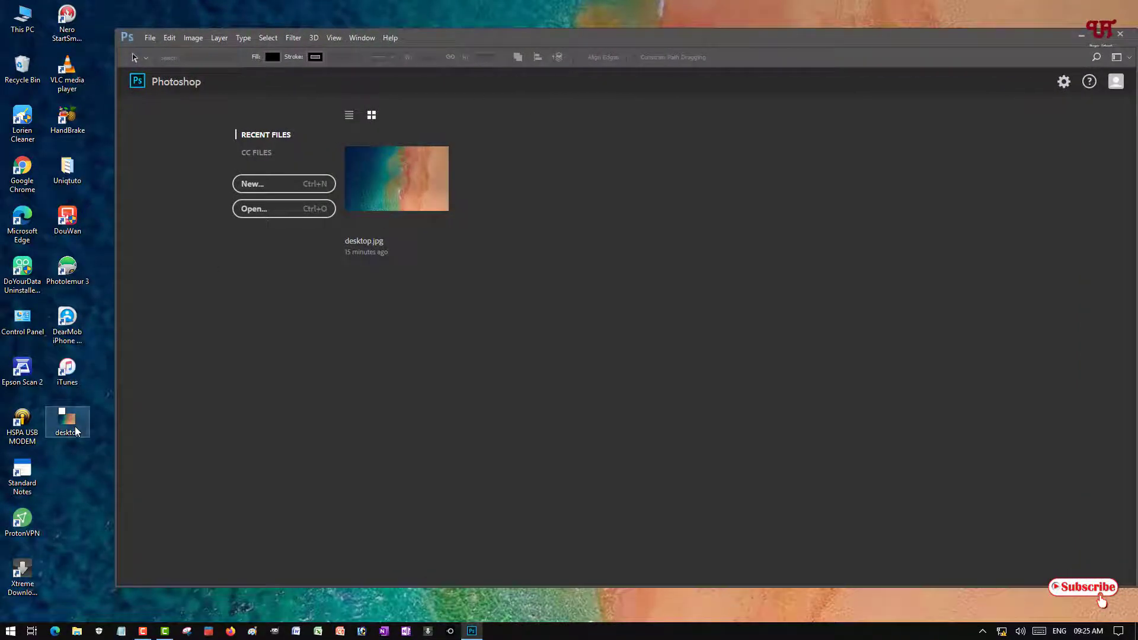
- Open the desktop image file in Photoshop from the Windows desktop and maximize the program window
mouse_move(76, 432)
left_mouse_down()
mouse_move(415, 350)
mouse_move(455, 386)
mouse_move(233, 373)
mouse_move(70, 418)
left_mouse_up()
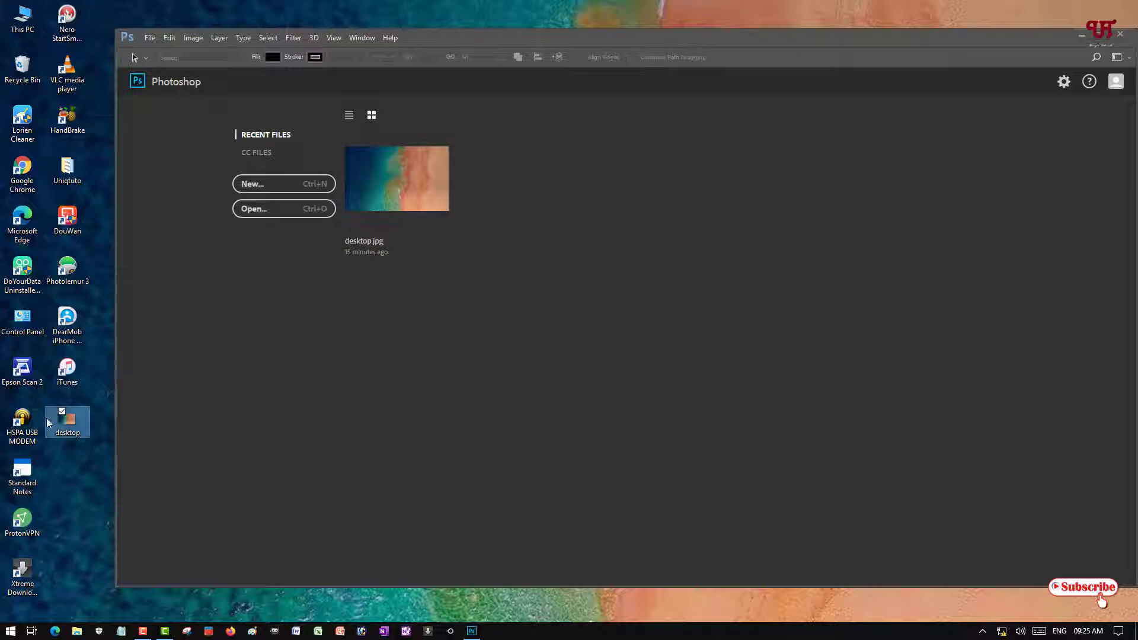
left_click(59, 468)
left_click_drag(62, 429, 62, 448)
left_click_drag(256, 373, 288, 300)
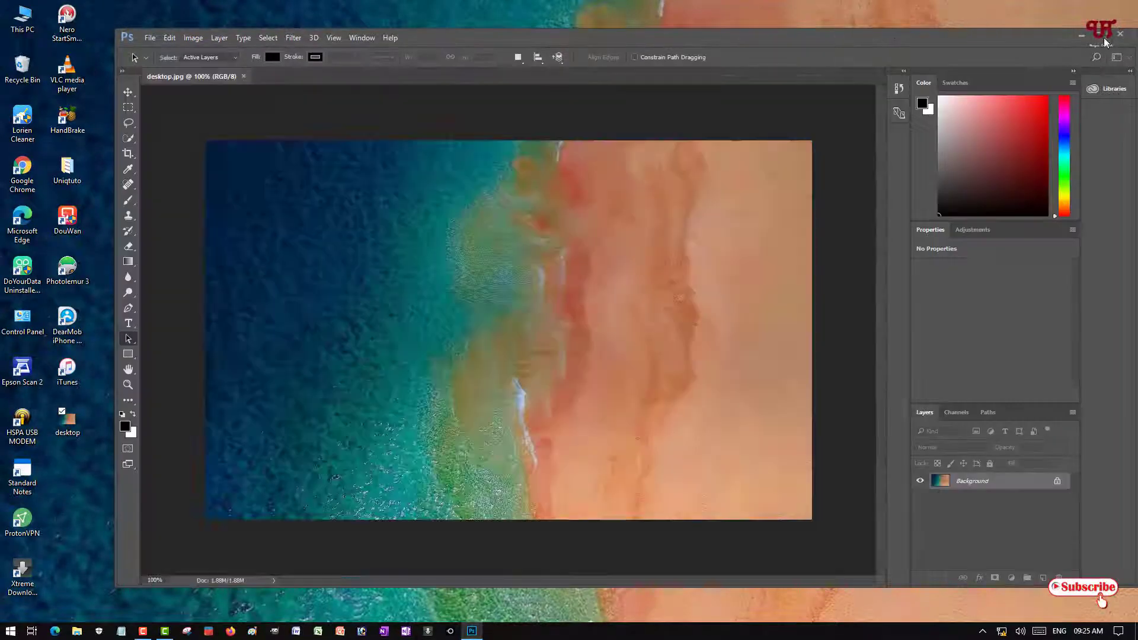
left_click(1101, 34)
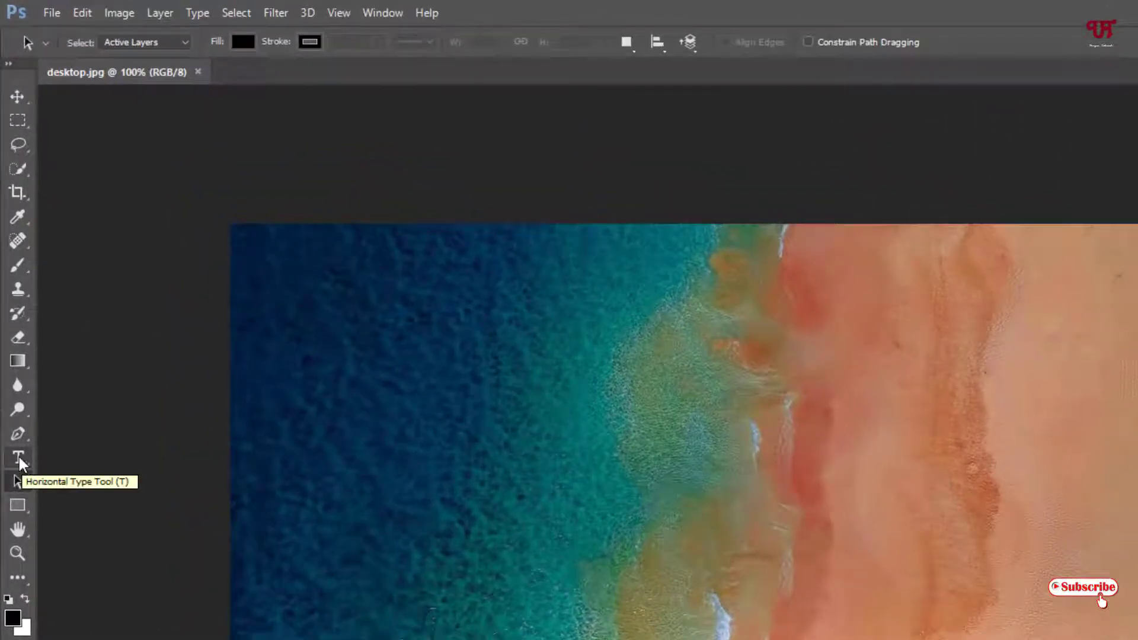
- Activate the Horizontal Type tool and set its font to Impact
left_click(18, 458)
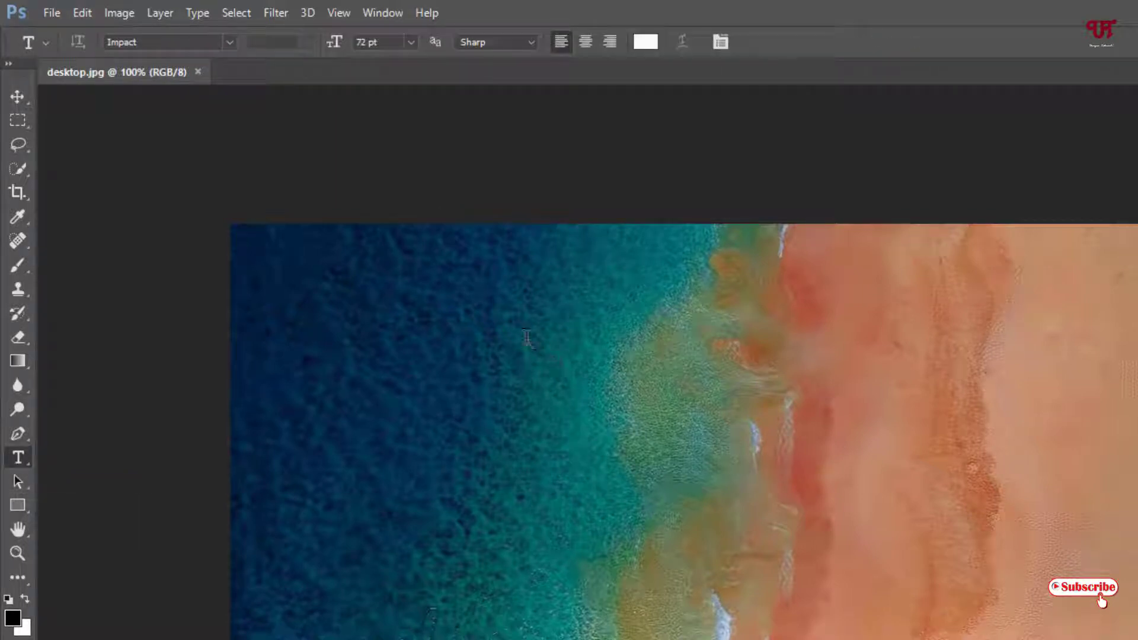
left_click(230, 40)
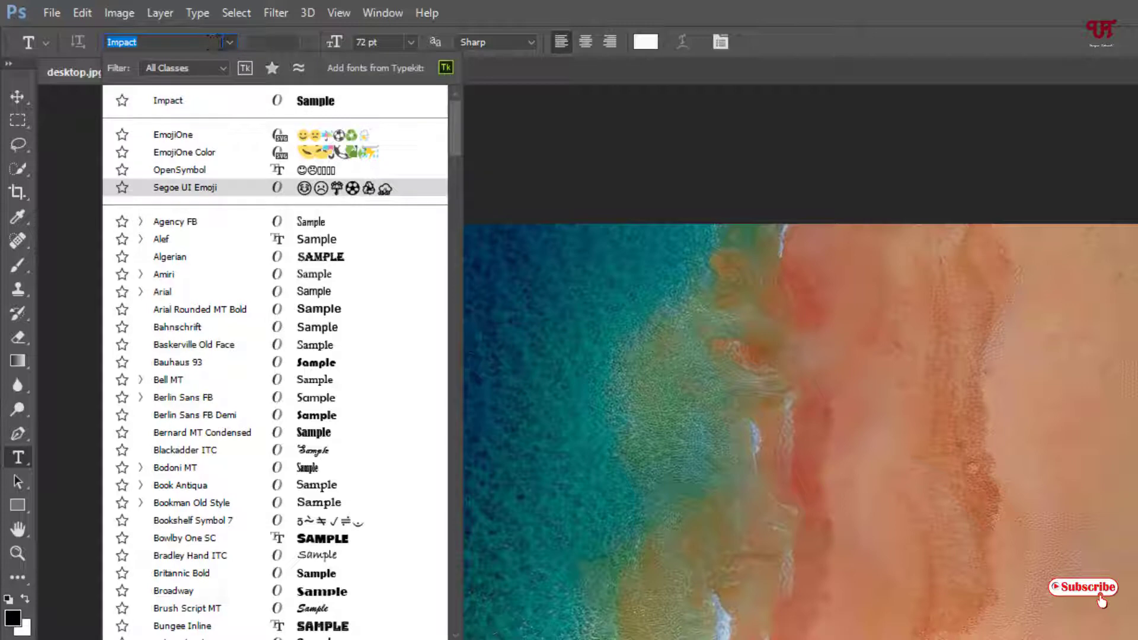
key("Return")
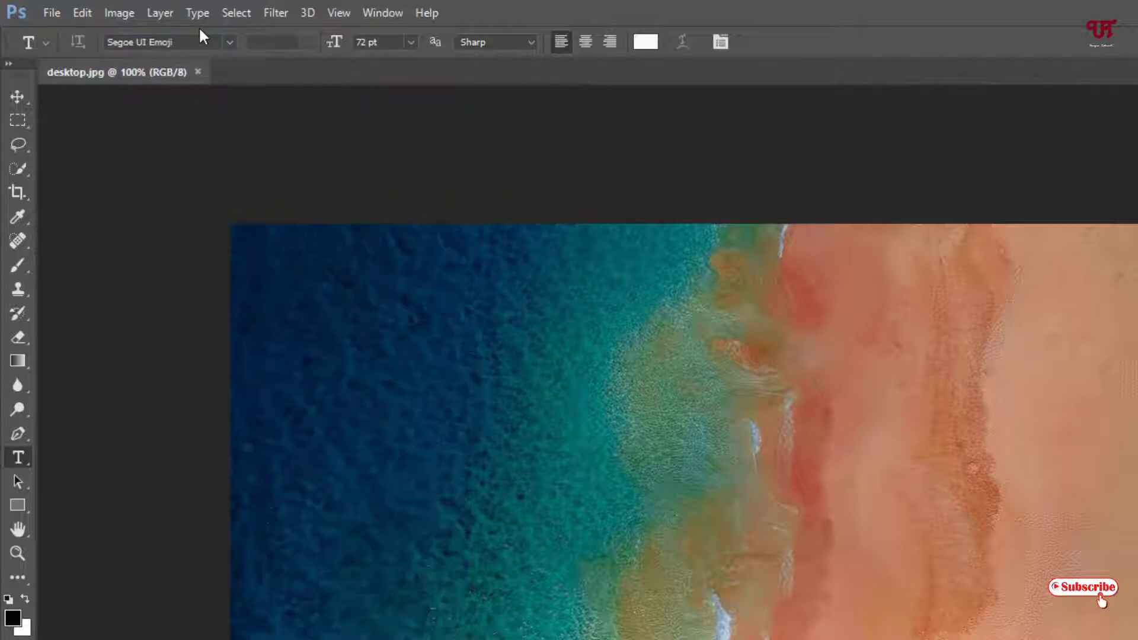
left_click(231, 41)
scroll(235, 393, "down", 6)
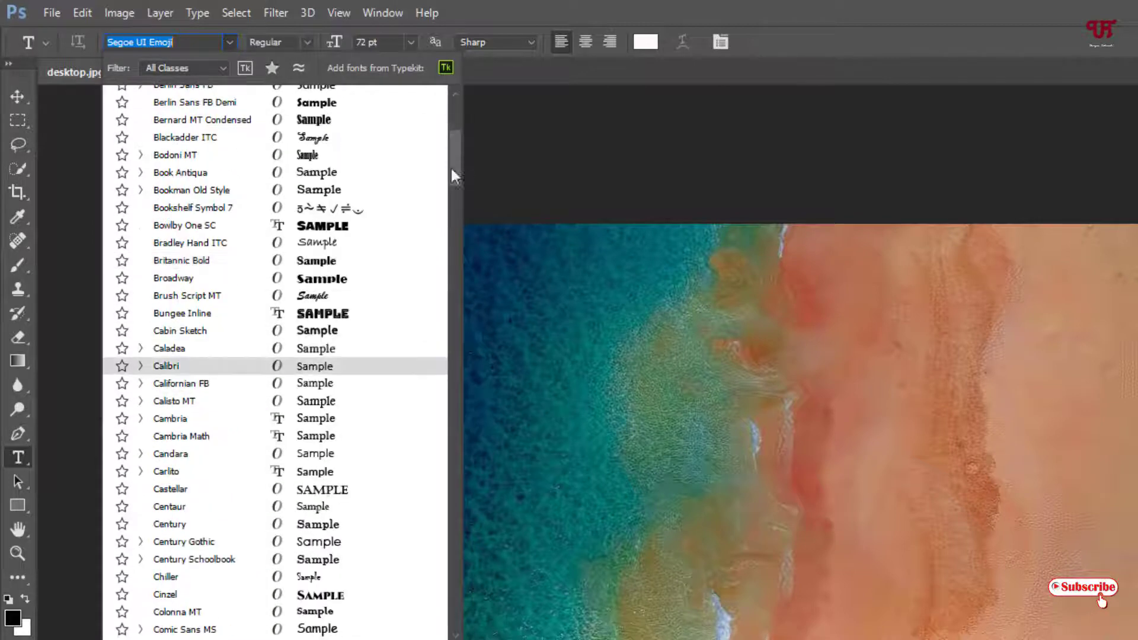
left_click_drag(449, 163, 439, 283)
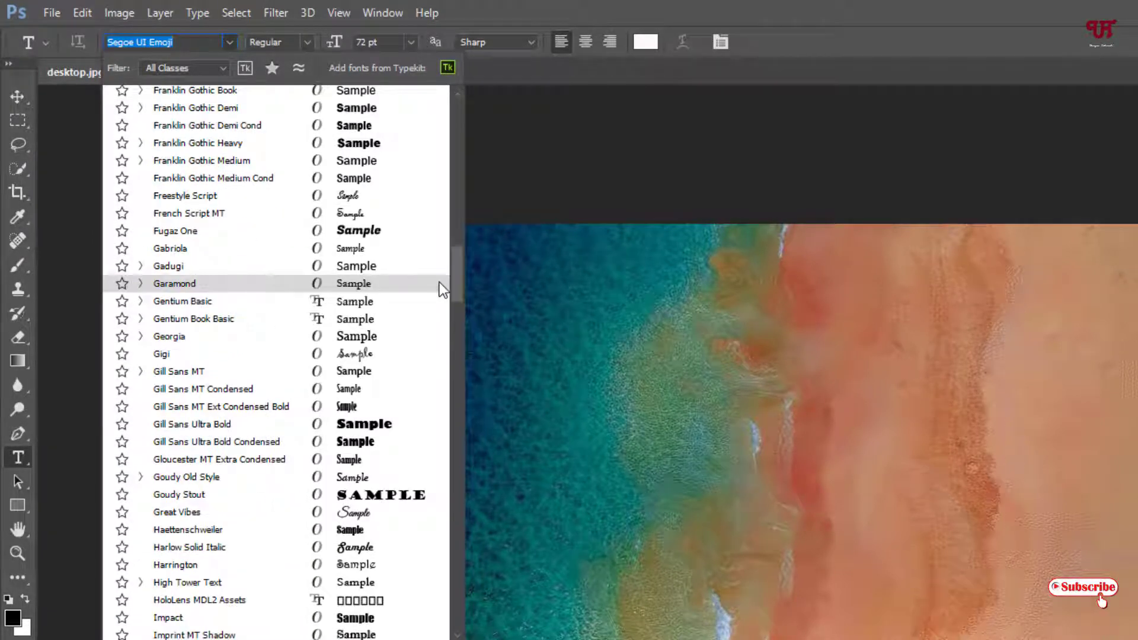
scroll(436, 296, "down", 4)
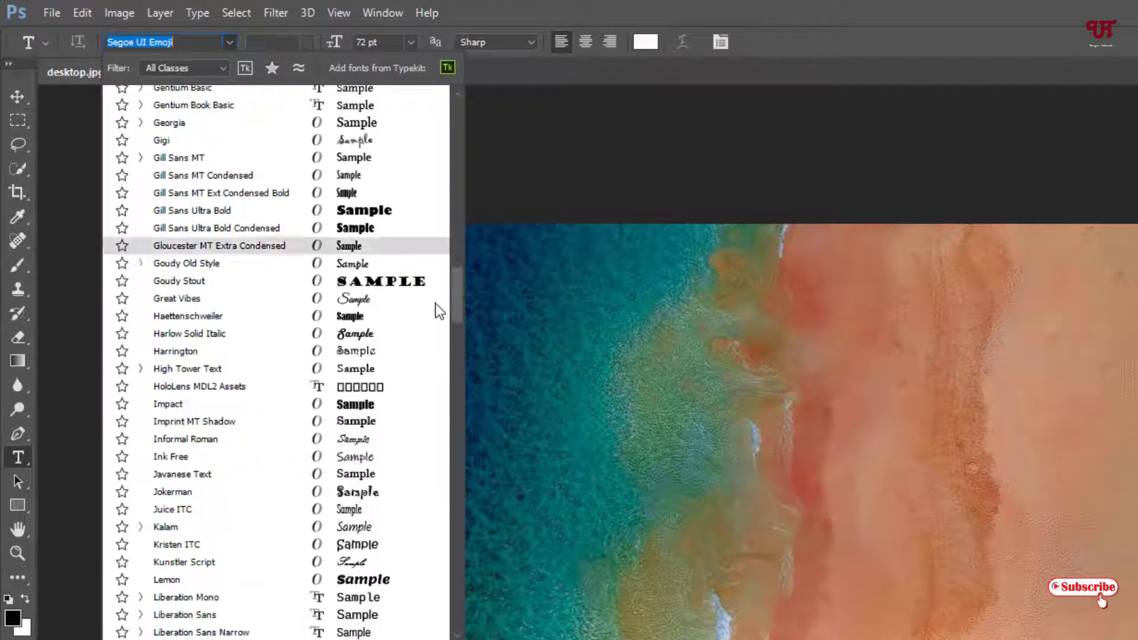
left_click(176, 406)
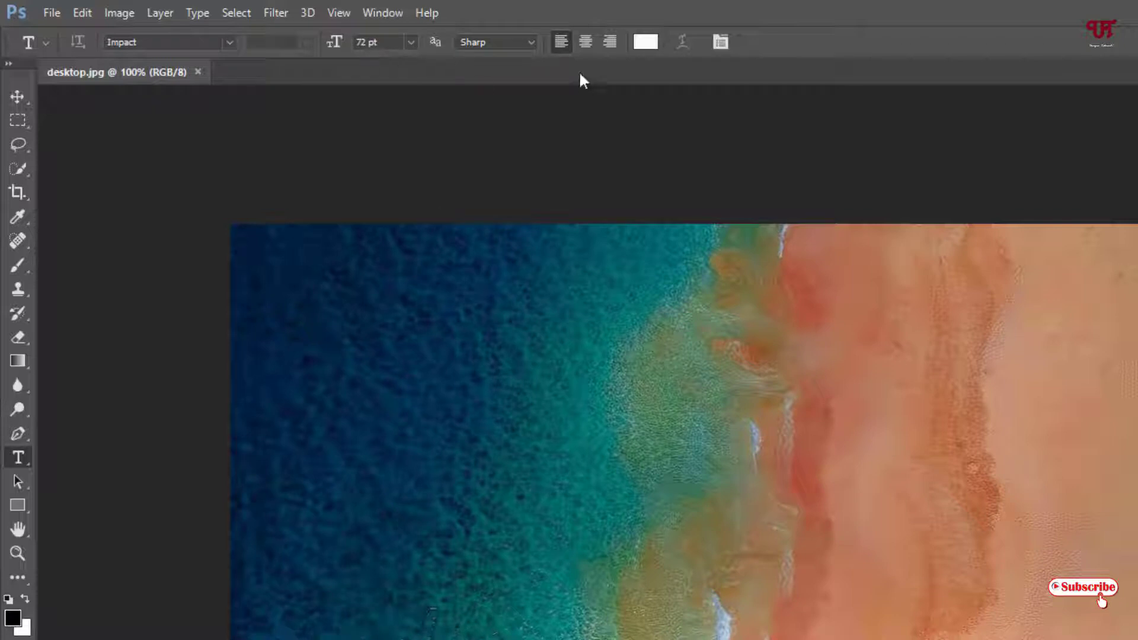
left_click(528, 42)
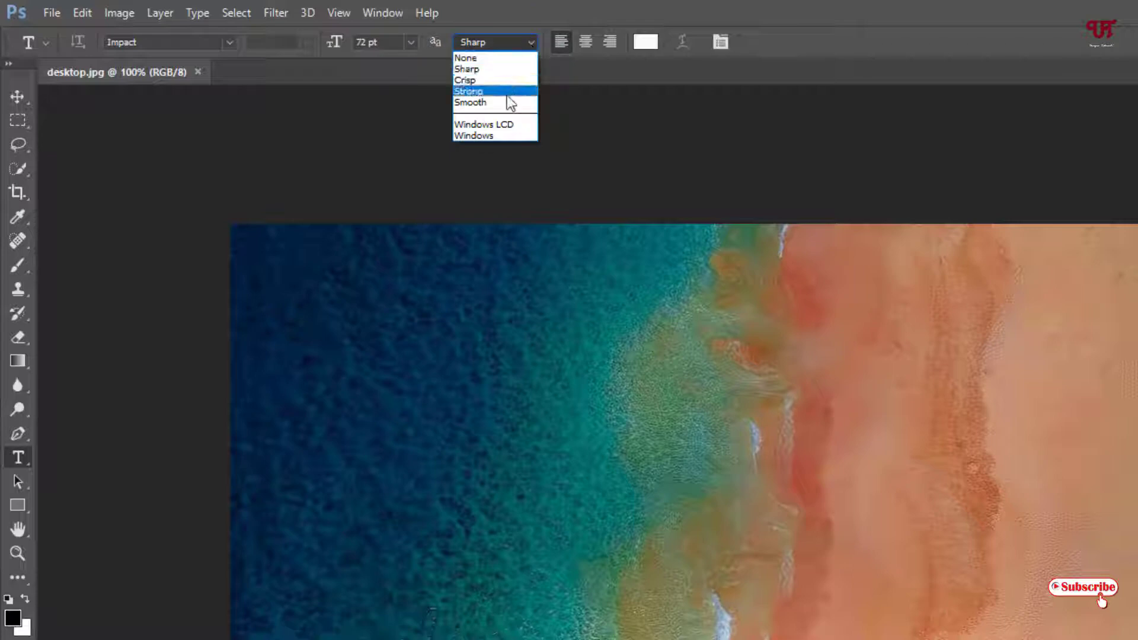
left_click(585, 75)
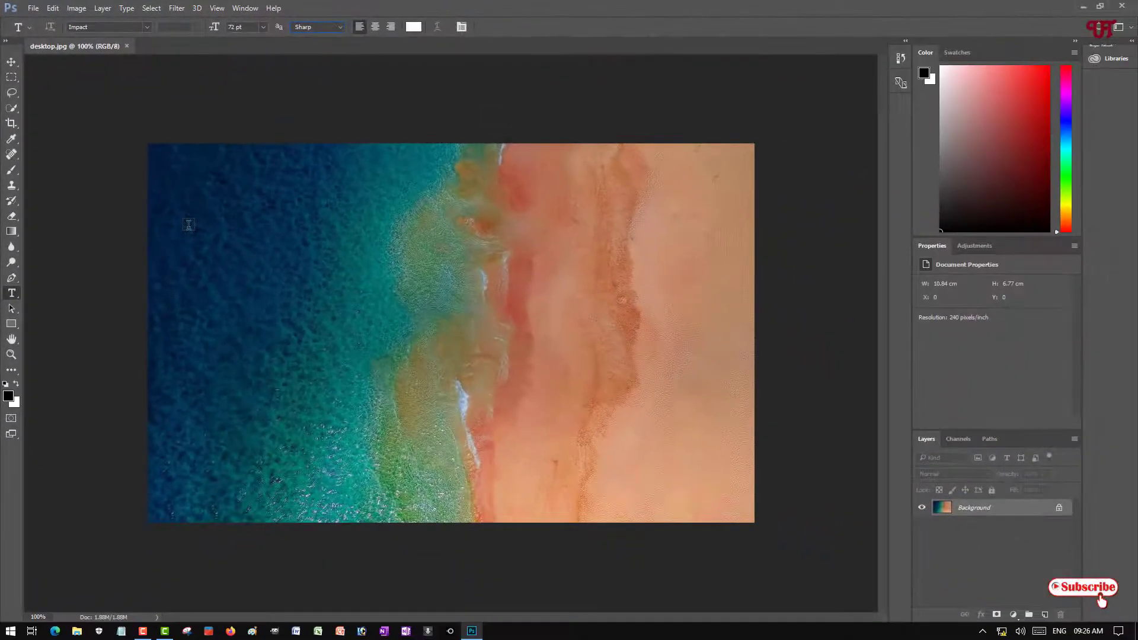
- Create a text box across the picture containing "JANG", reposition the text near the image centre and commit it
left_click_drag(189, 225, 703, 382)
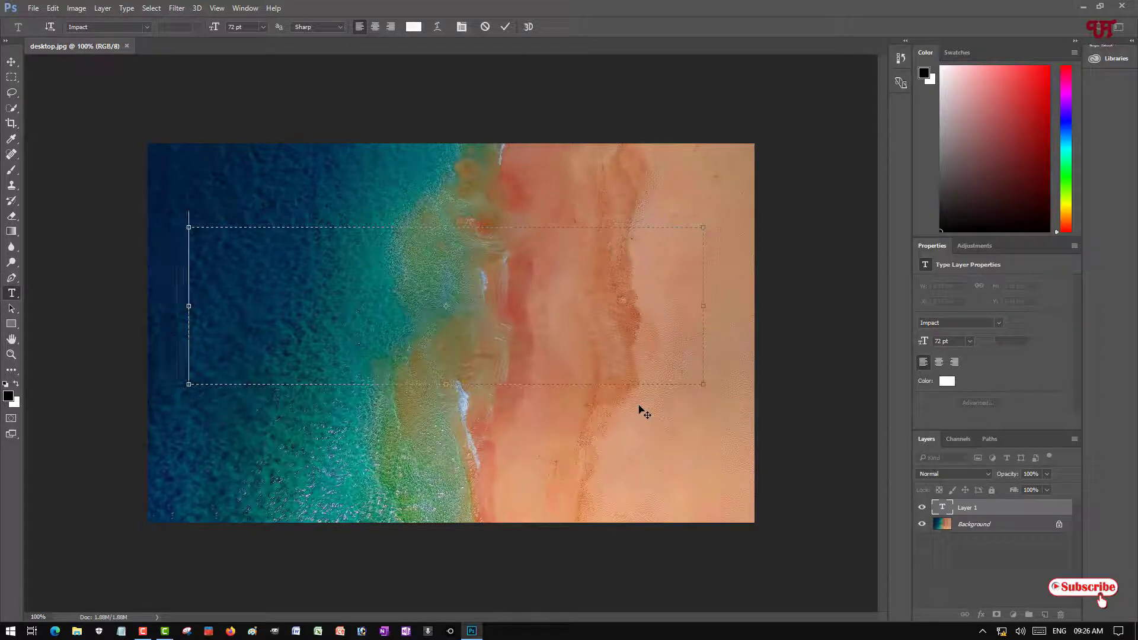
type("JANG")
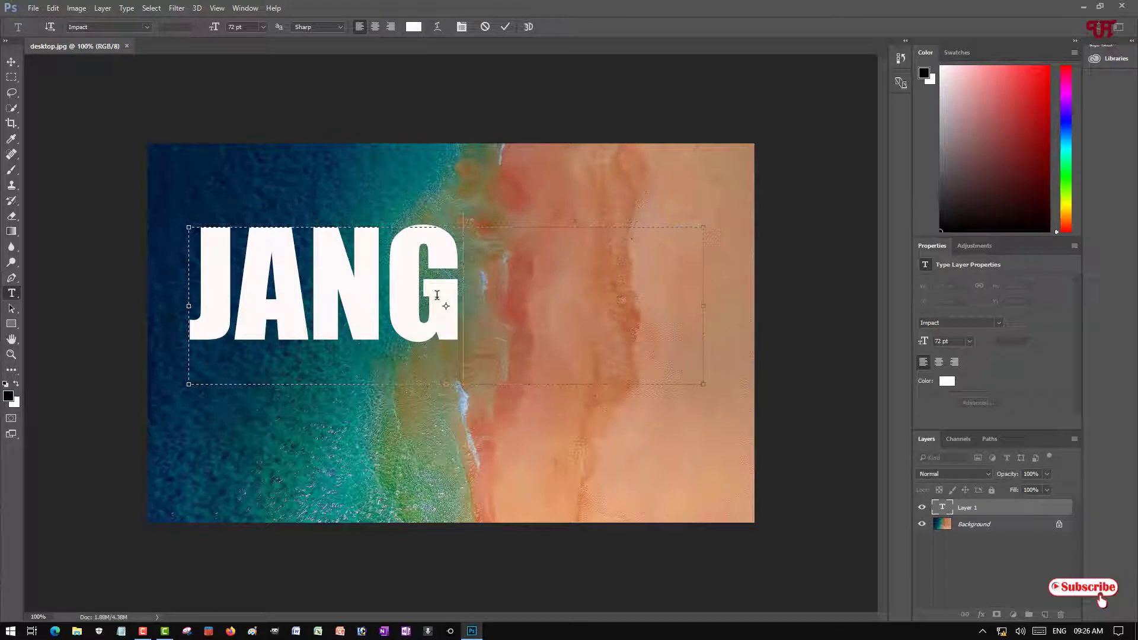
left_click_drag(437, 295, 554, 335)
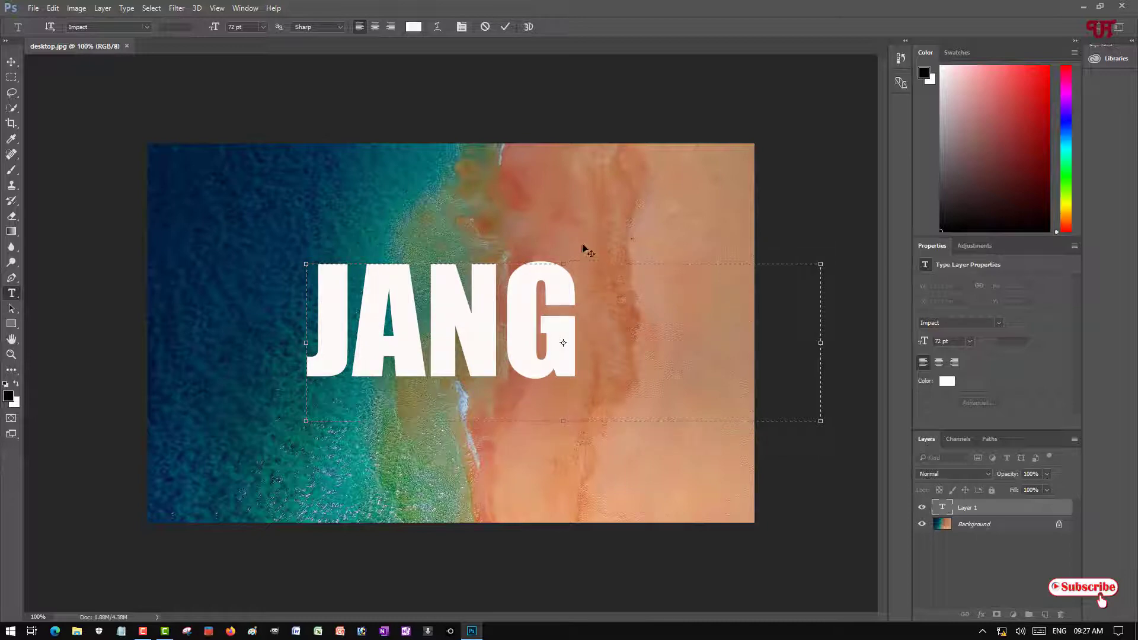
left_click(606, 227)
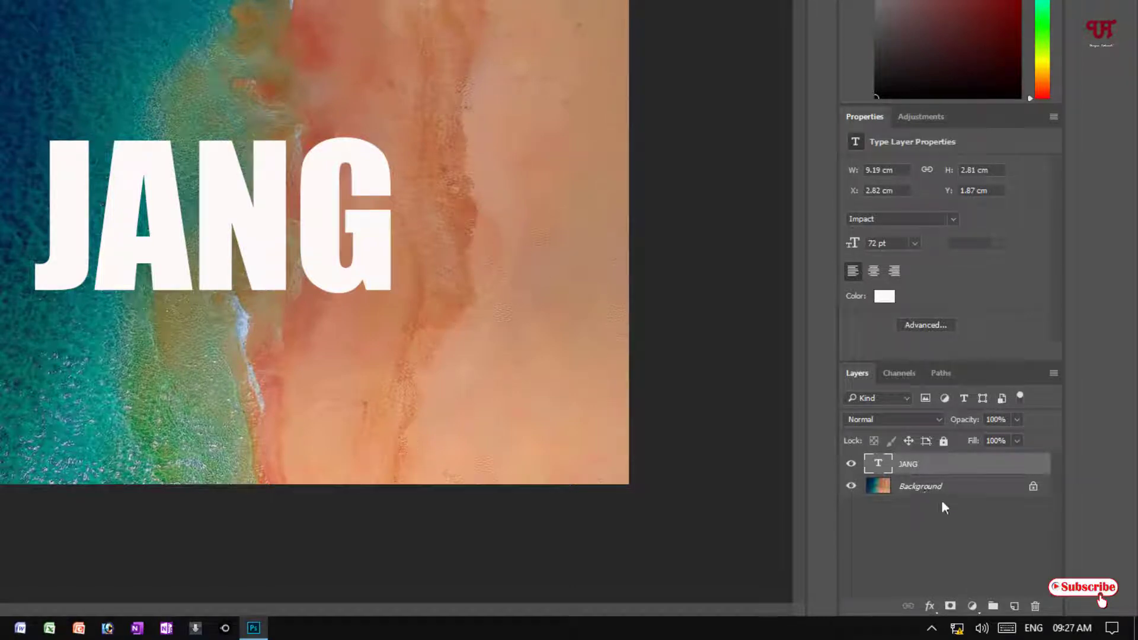
- Unlock the Background layer and move it above the JANG text layer
left_click(923, 492)
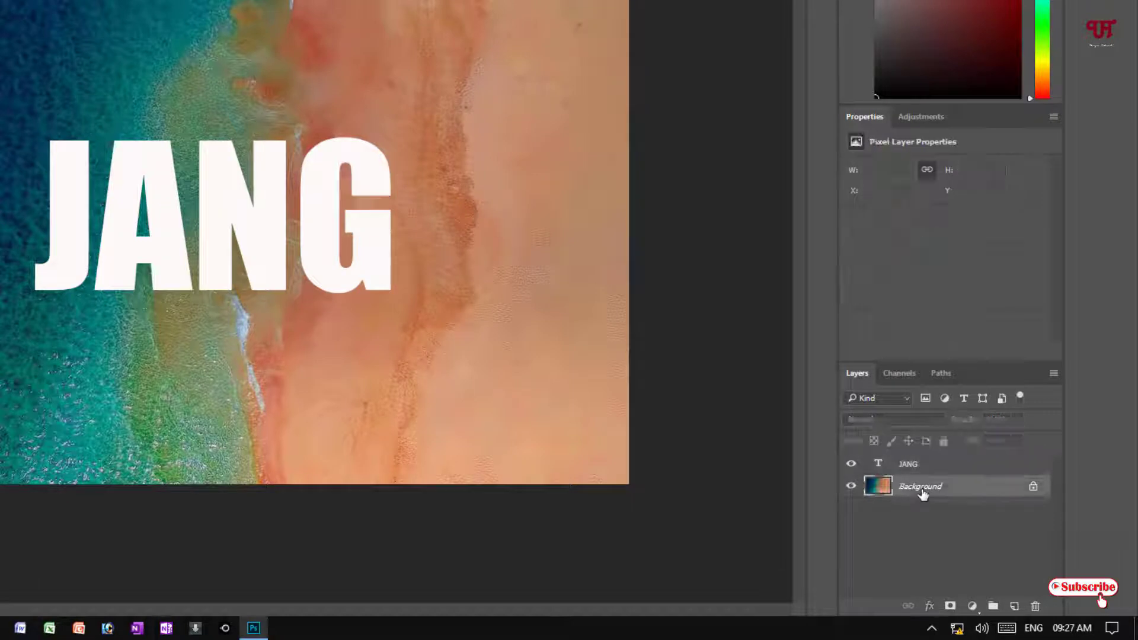
left_click(1034, 488)
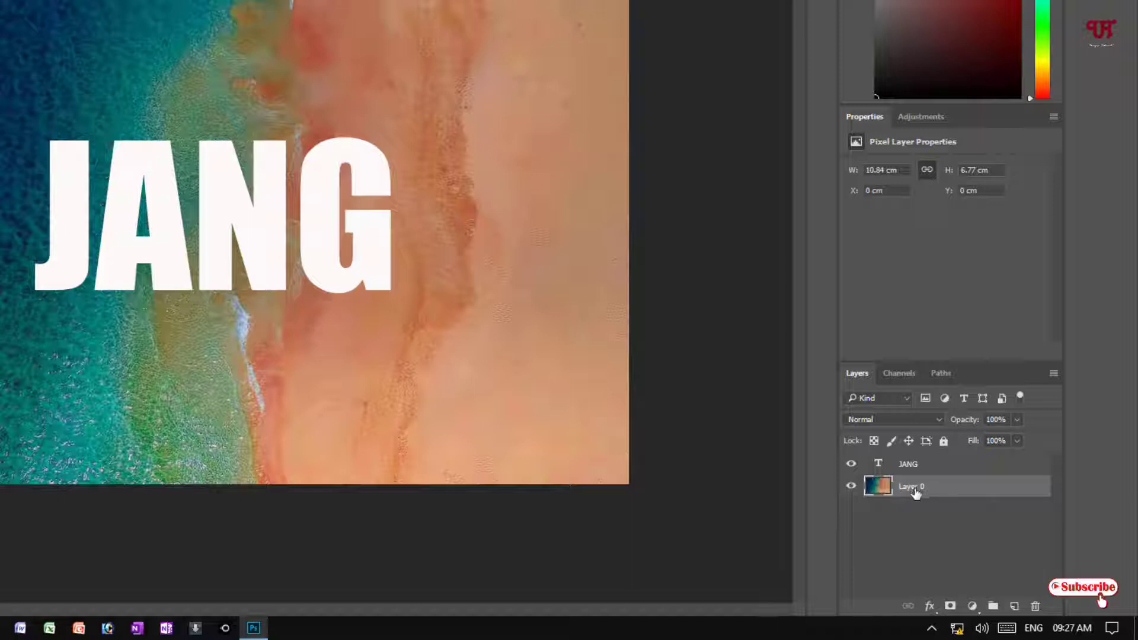
left_click_drag(916, 493, 906, 457)
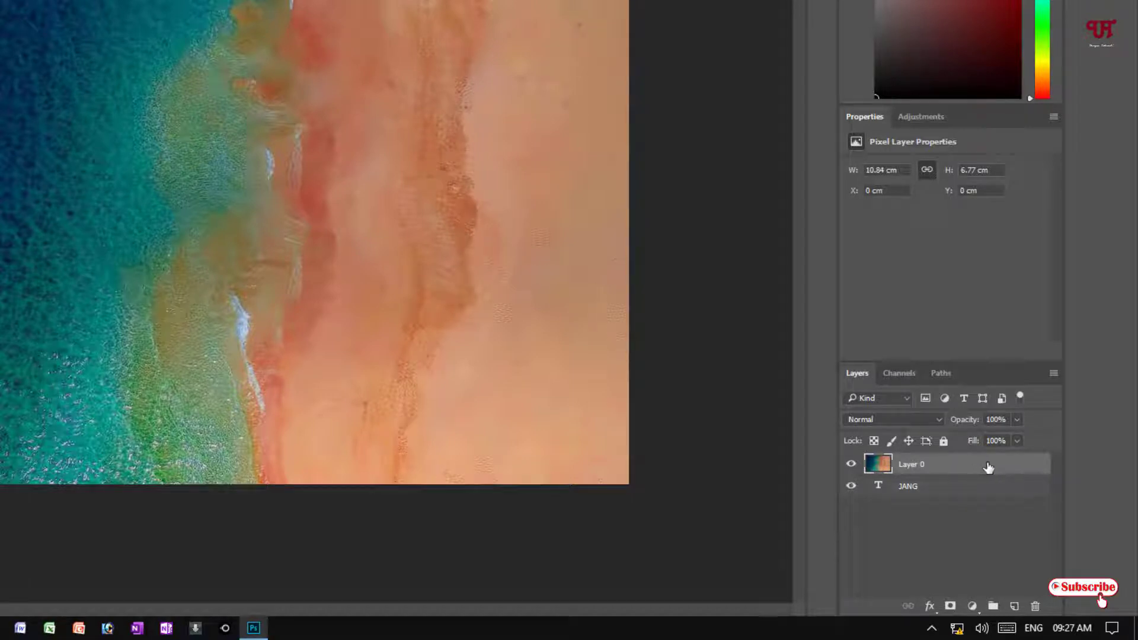
- Create a clipping mask that clips the picture layer to the JANG text below it
right_click(971, 468)
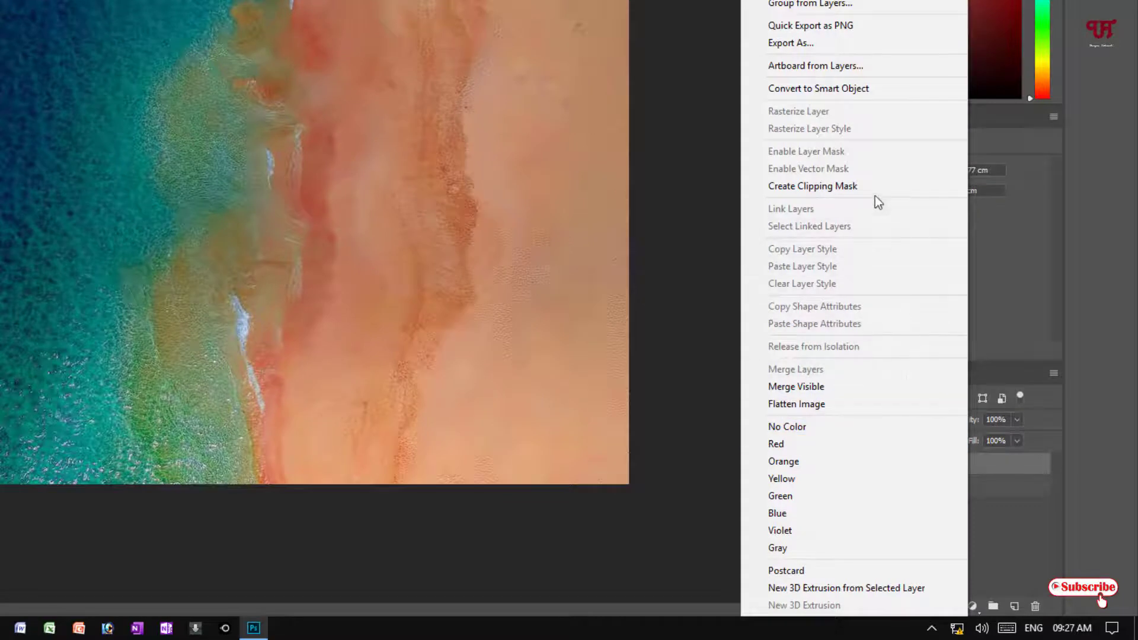
left_click(791, 188)
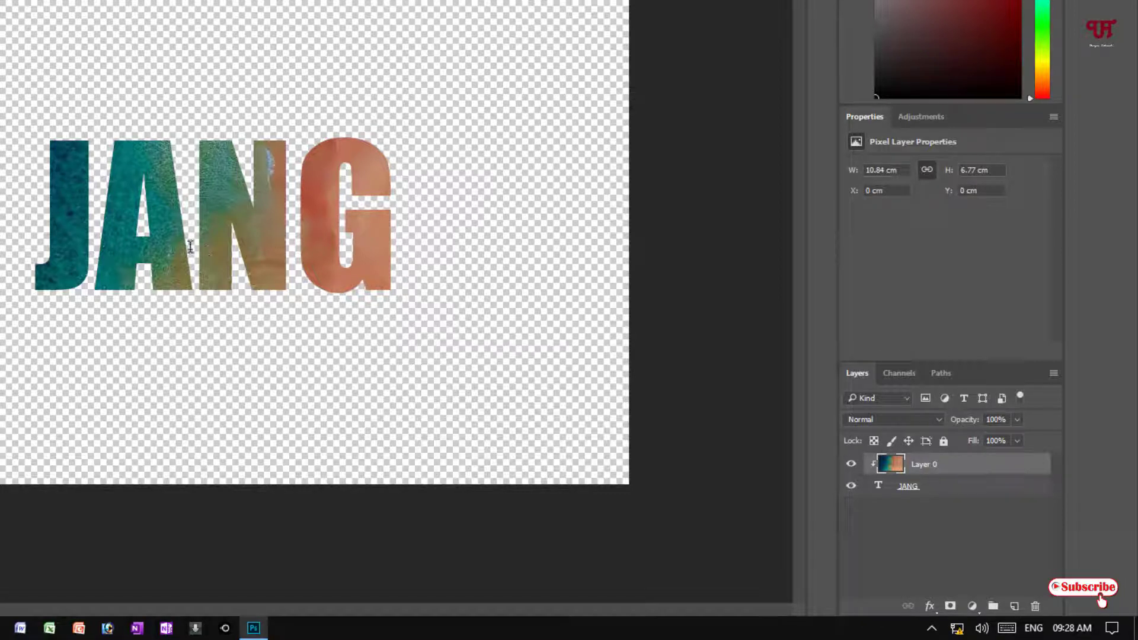
- Apply a Bevel & Emboss effect with a depth of 792% to the JANG text layer
left_click(938, 495)
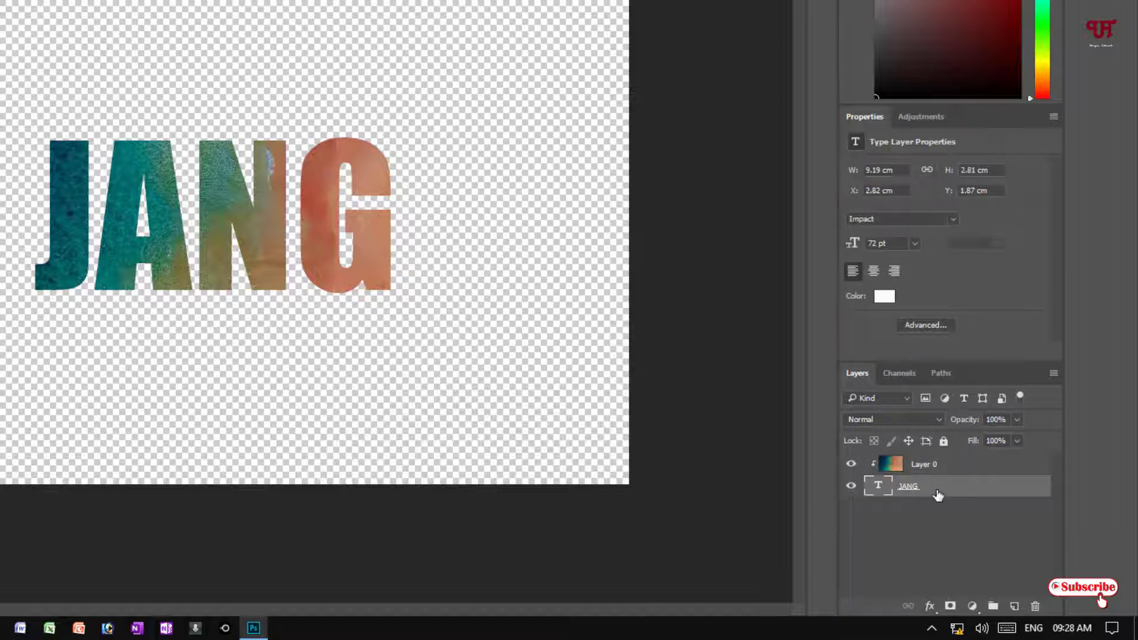
left_click(929, 607)
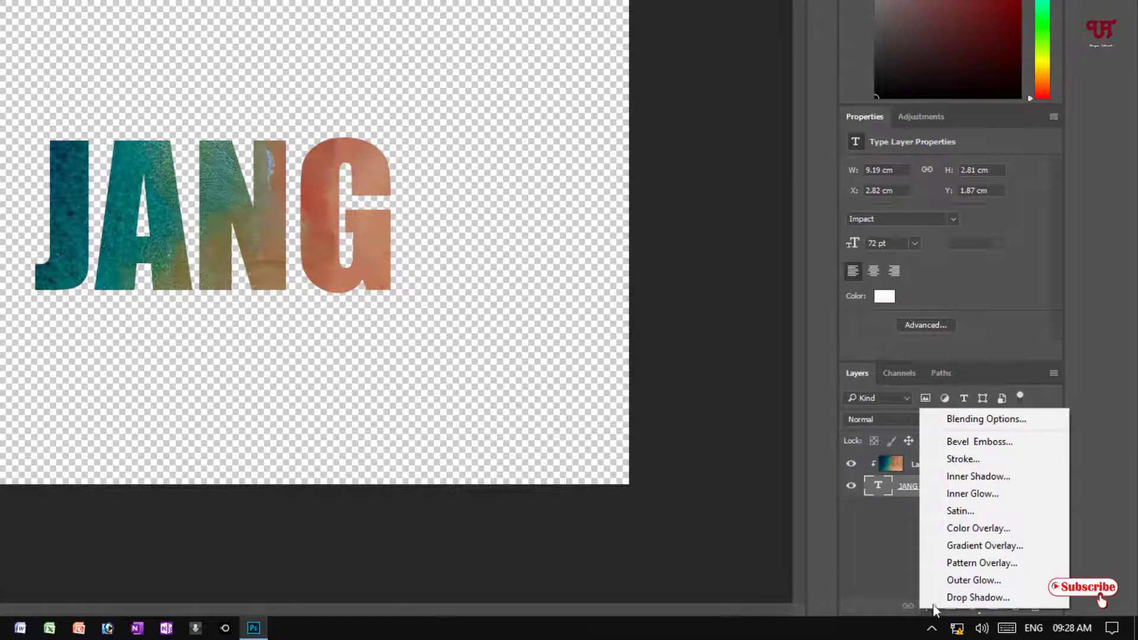
left_click(966, 446)
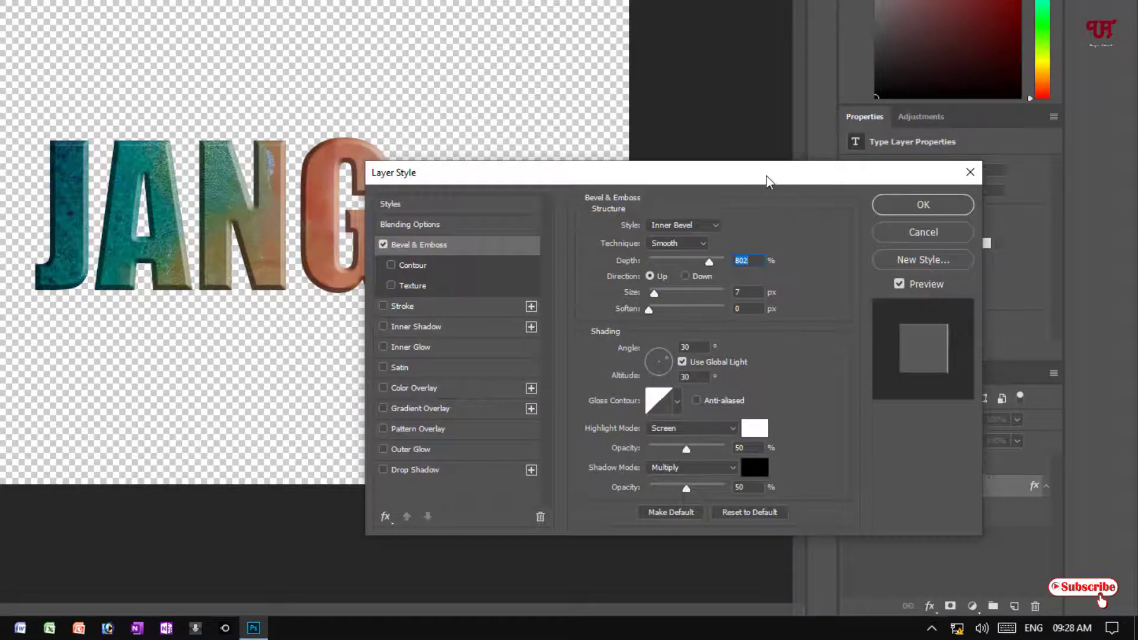
left_click_drag(743, 177, 694, 290)
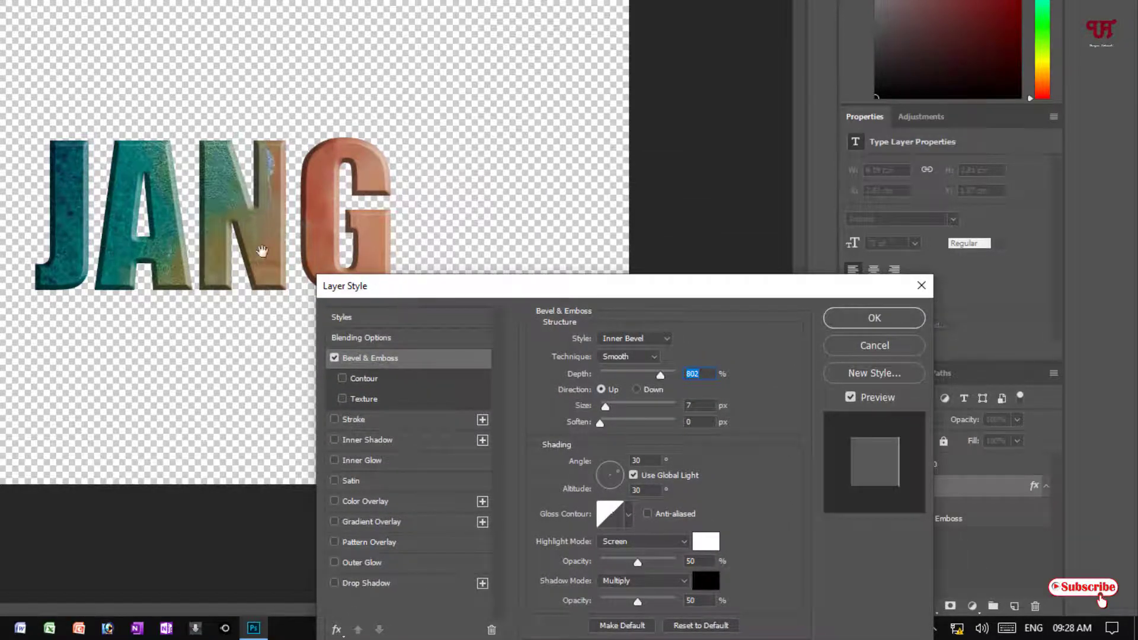
left_click_drag(454, 290, 611, 156)
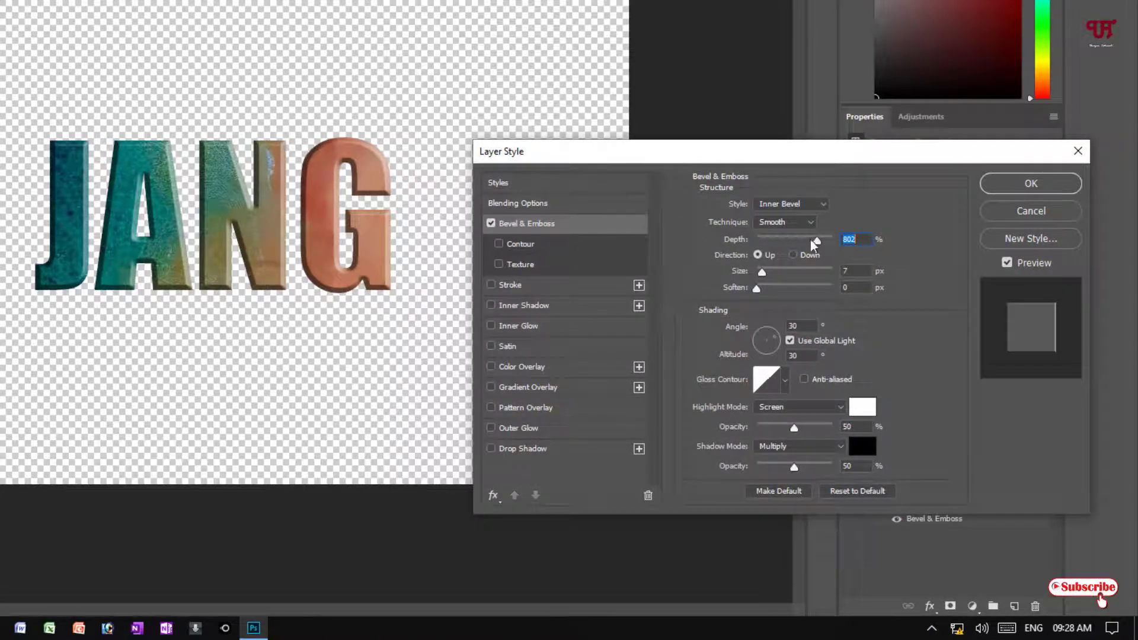
mouse_move(819, 246)
left_mouse_down()
mouse_move(789, 246)
mouse_move(817, 246)
left_mouse_up()
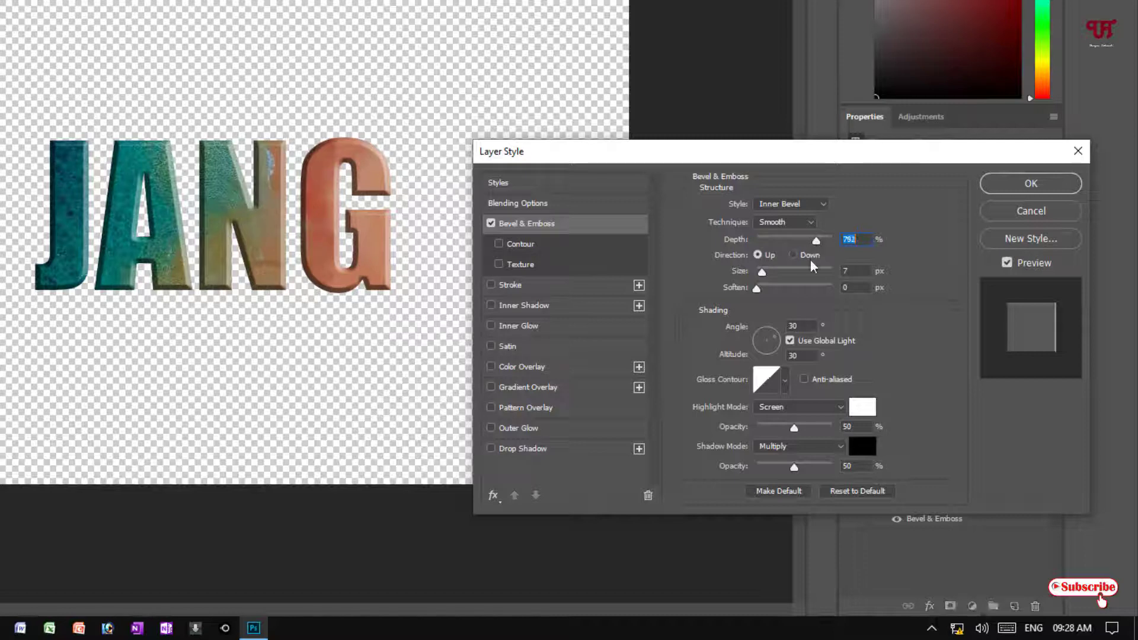
left_click(1032, 183)
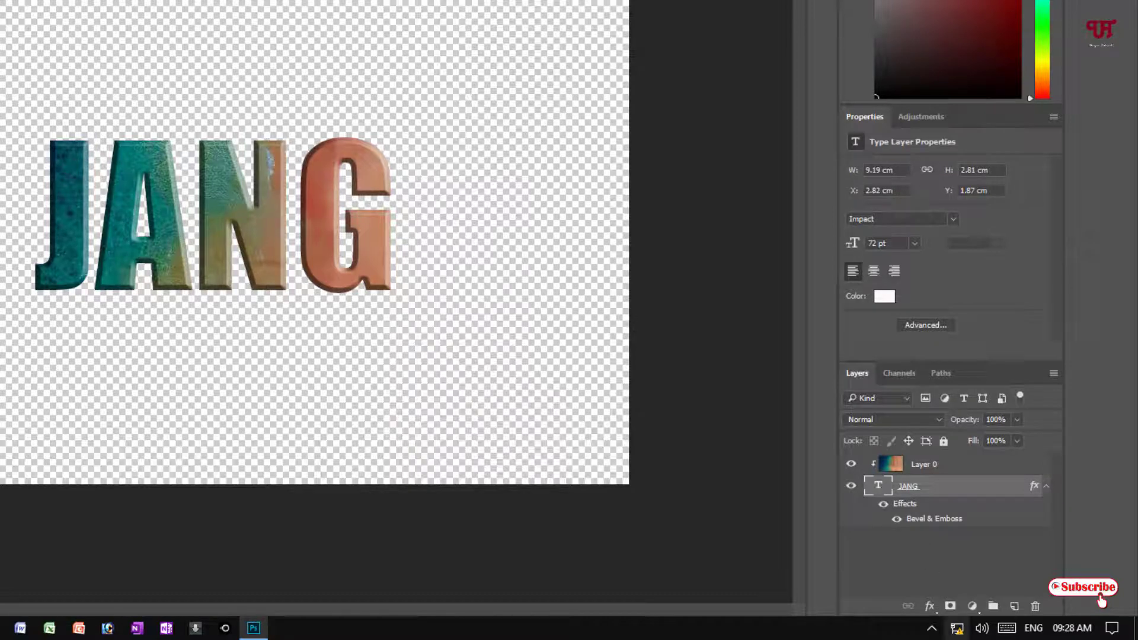
- Add a Drop Shadow to the JANG text layer, slightly reducing the shadow's size
left_click(930, 608)
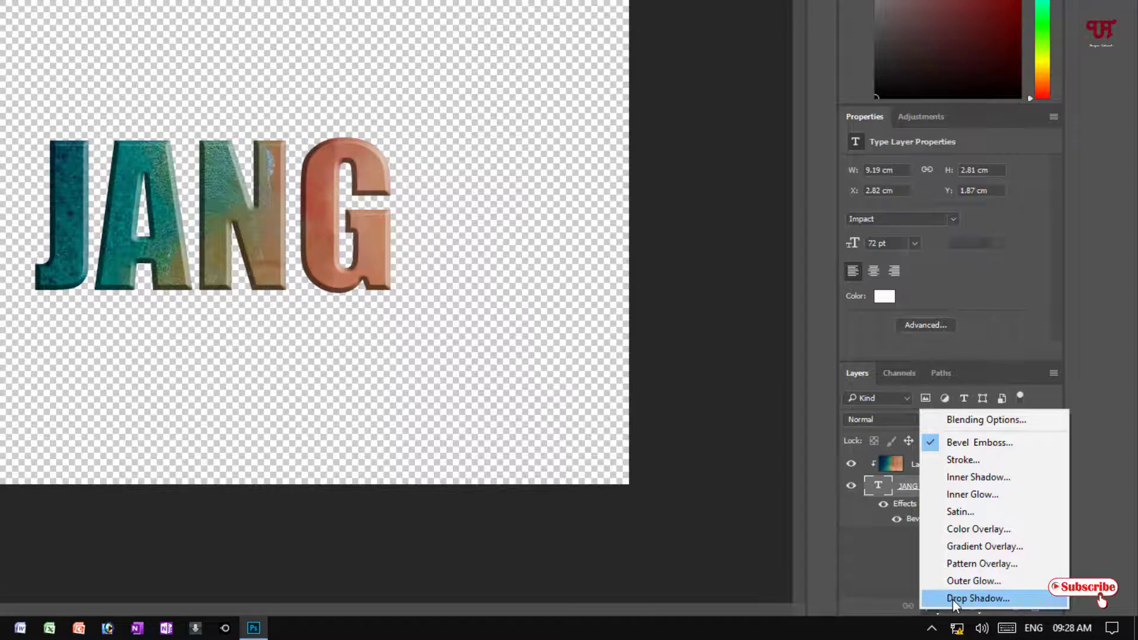
left_click(953, 599)
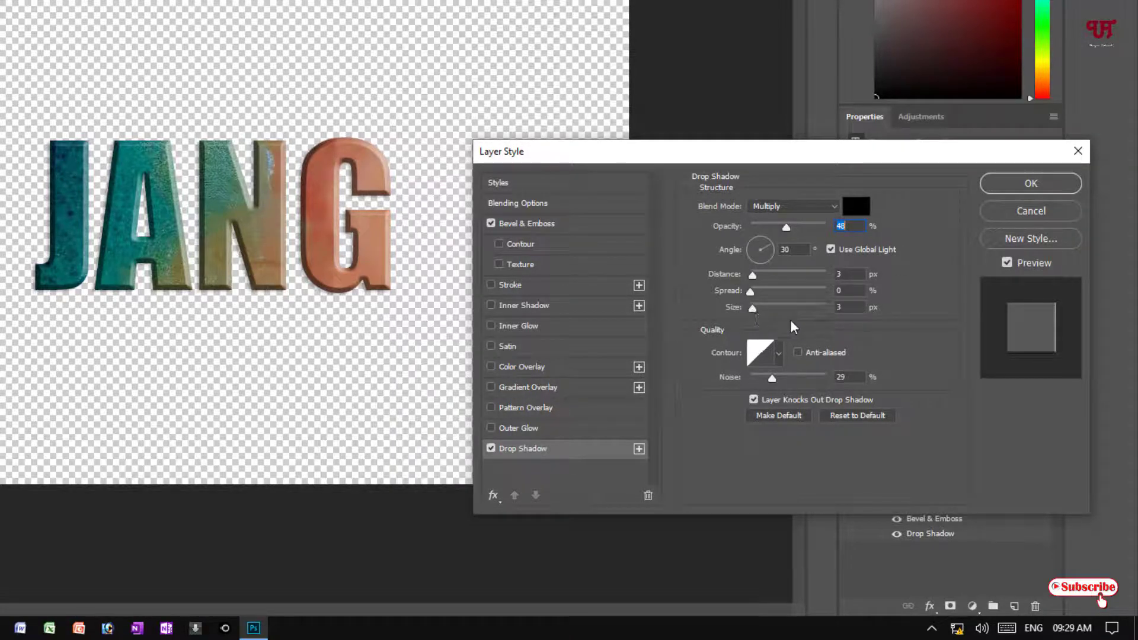
mouse_move(753, 311)
left_mouse_down()
mouse_move(775, 306)
mouse_move(749, 315)
left_mouse_up()
left_click(1032, 184)
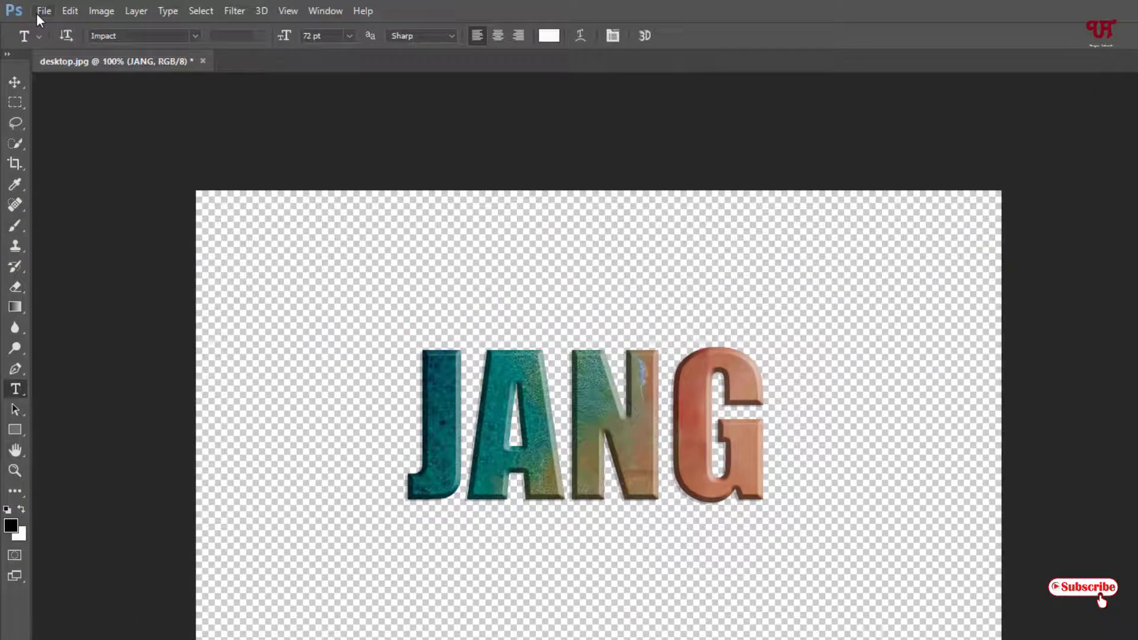
- Open the Save for Web export for the JANG artwork and set the file format to PNG-24
left_click(41, 12)
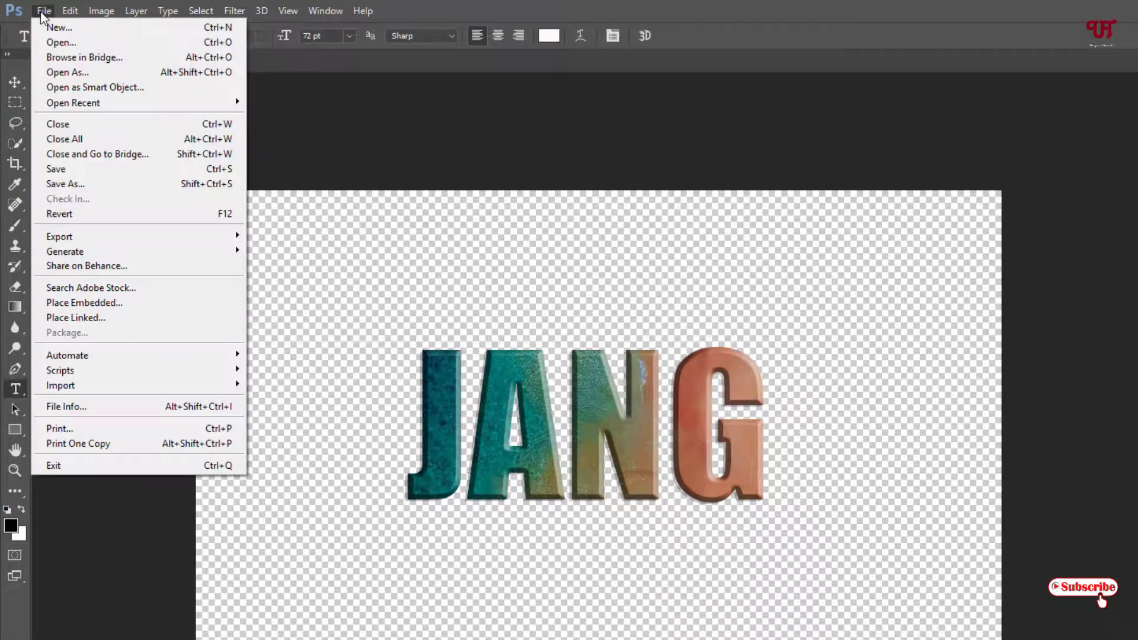
mouse_move(69, 236)
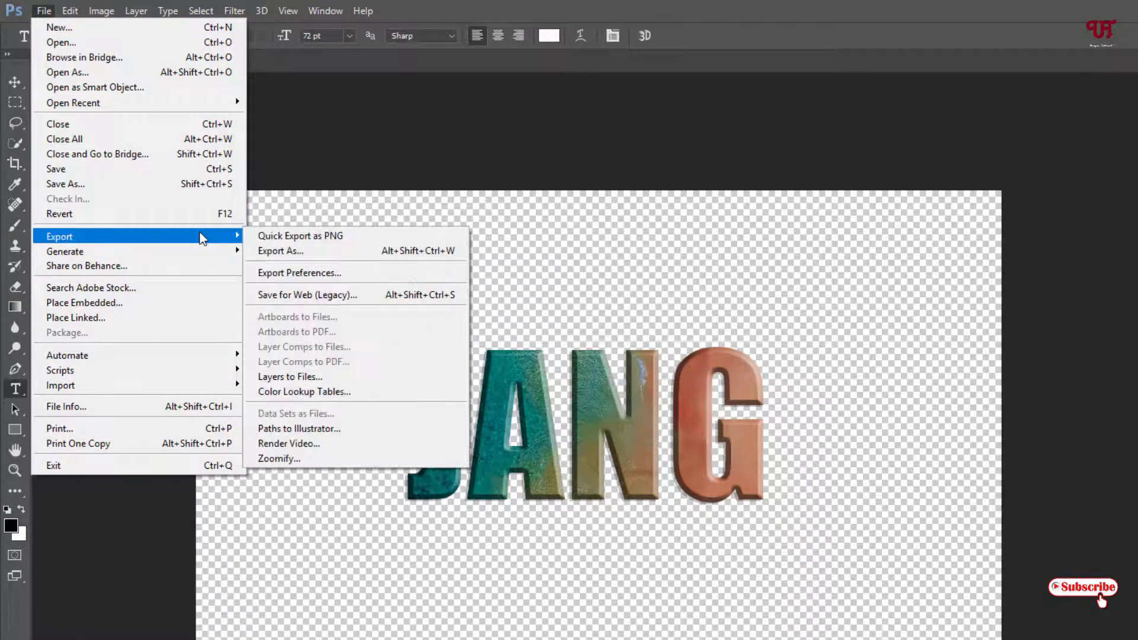
left_click(273, 295)
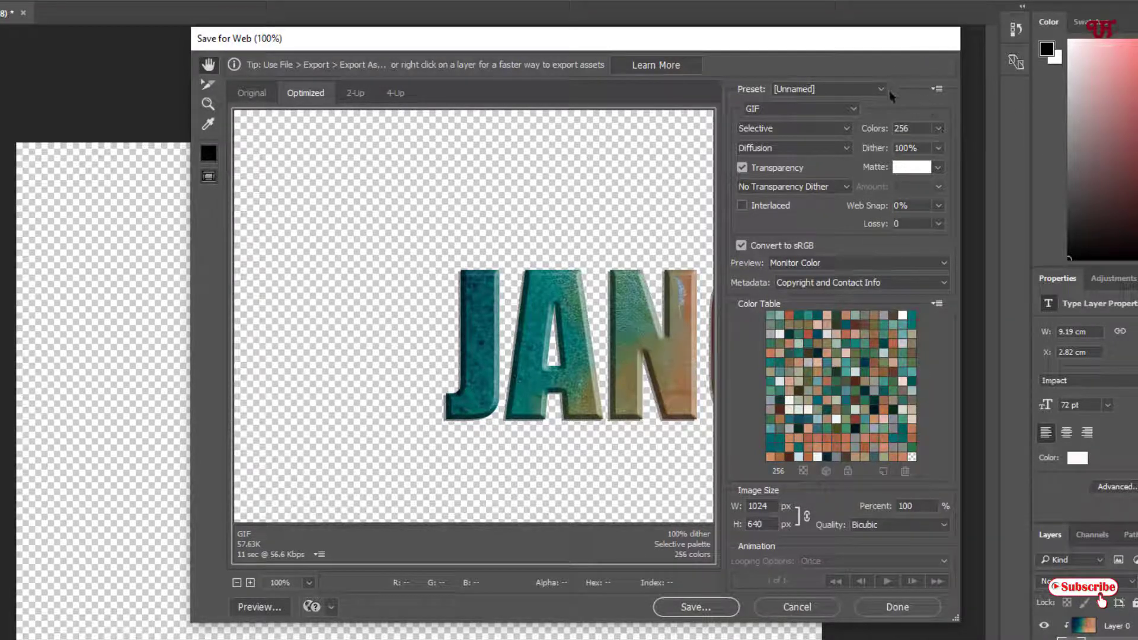
left_click(851, 109)
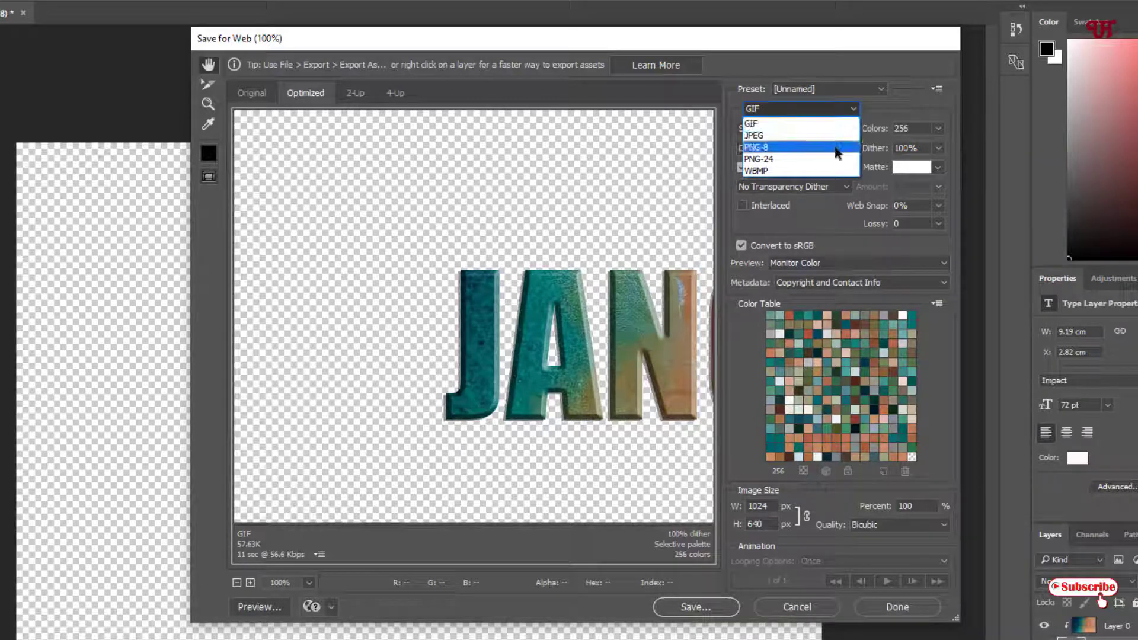
left_click(836, 160)
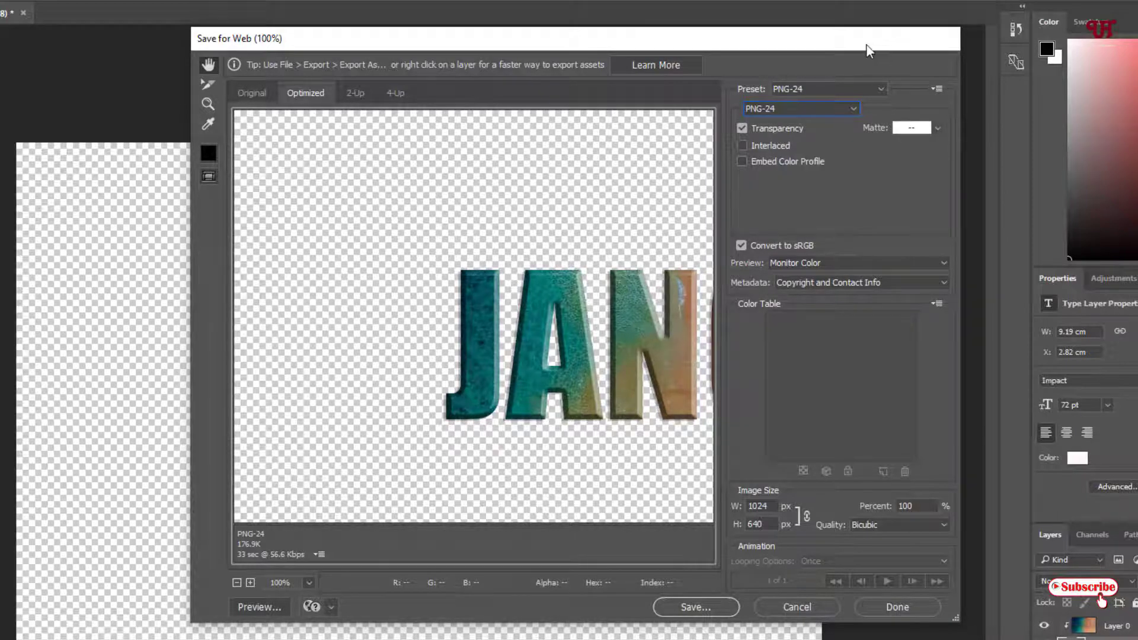
- Save the optimized image to the Desktop under the file name test
left_click_drag(866, 45, 820, 24)
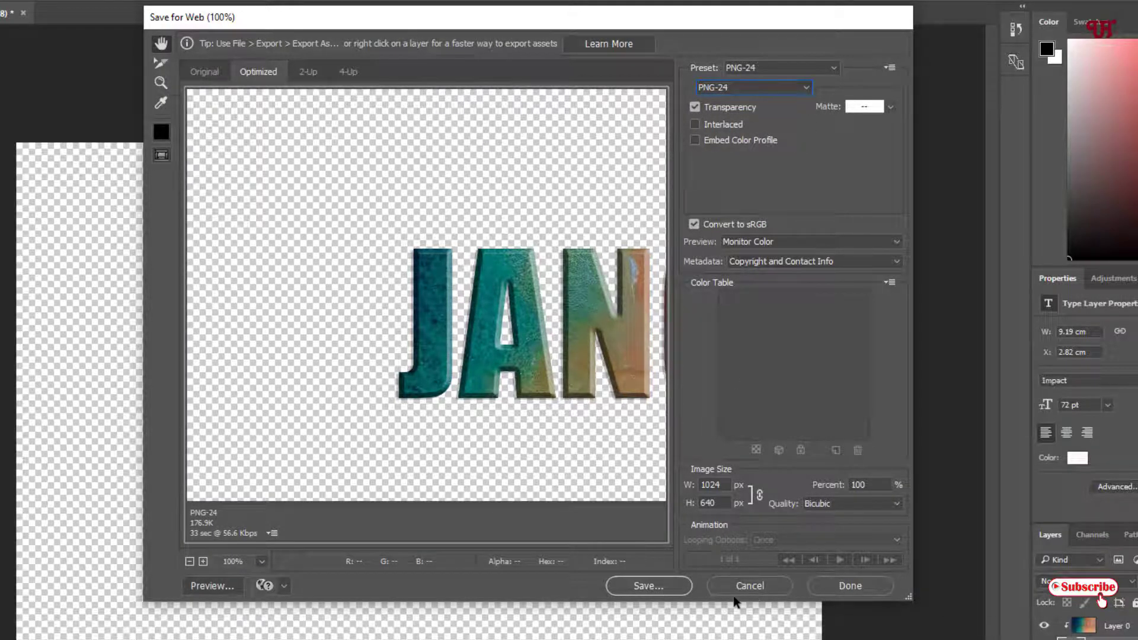
left_click(647, 590)
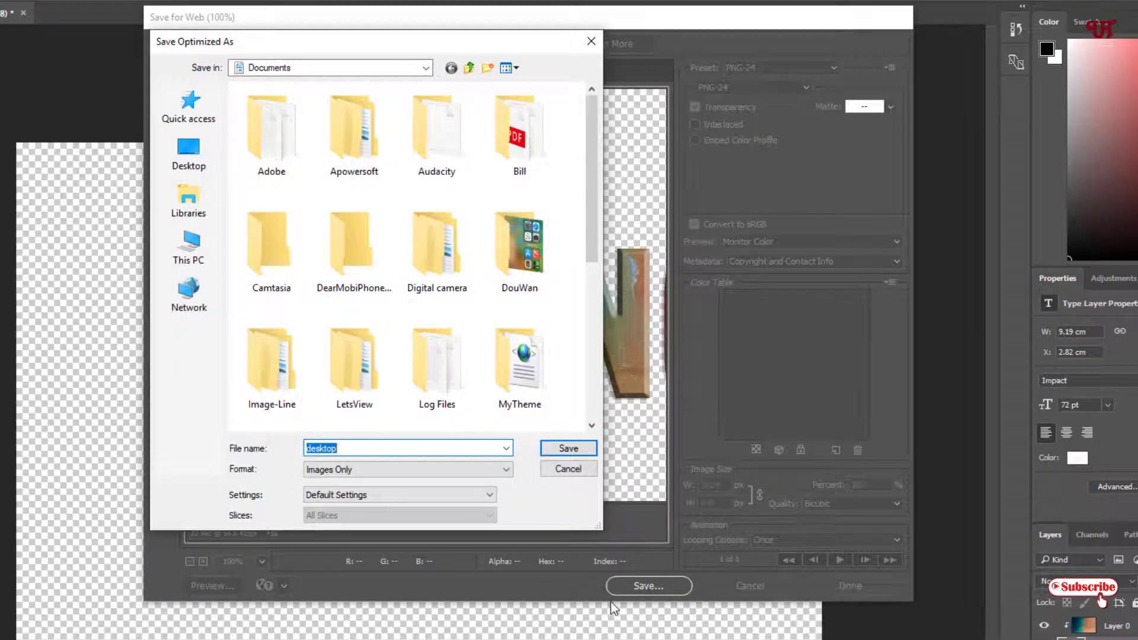
type("test")
left_click(188, 153)
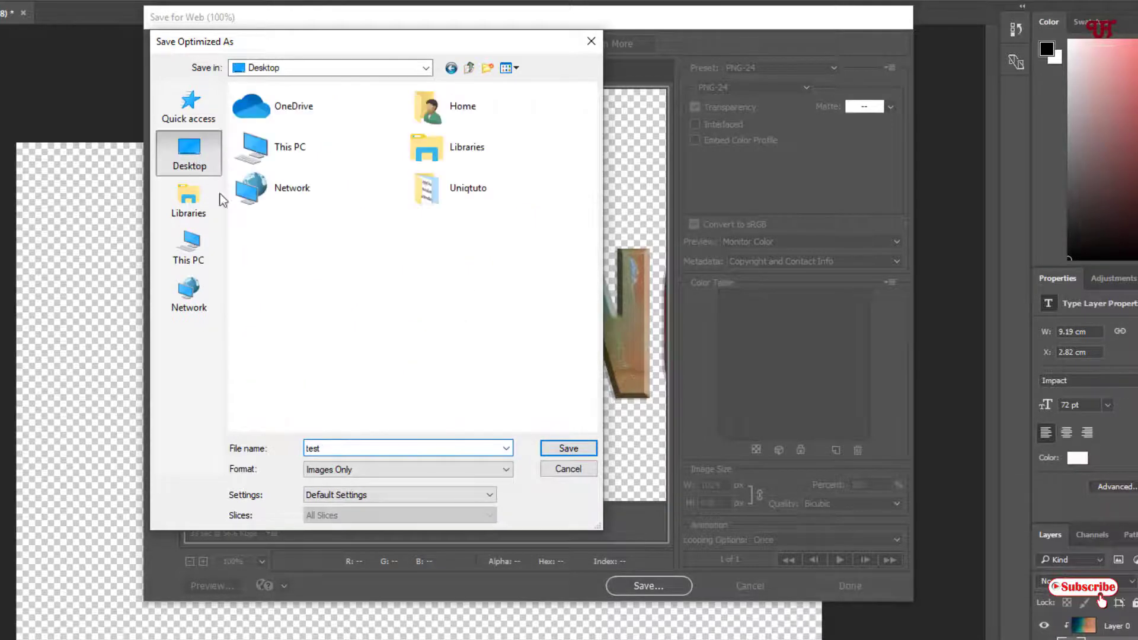
left_click(562, 449)
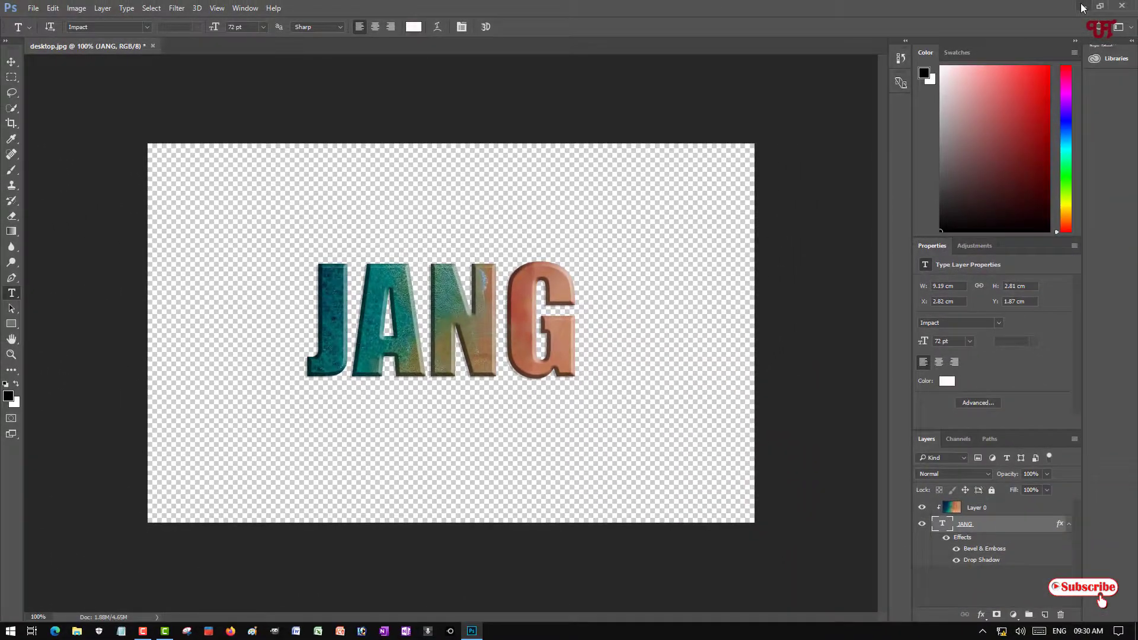
- Switch to the Windows desktop and open the desktop picture file in Paint 3D
left_click(1082, 7)
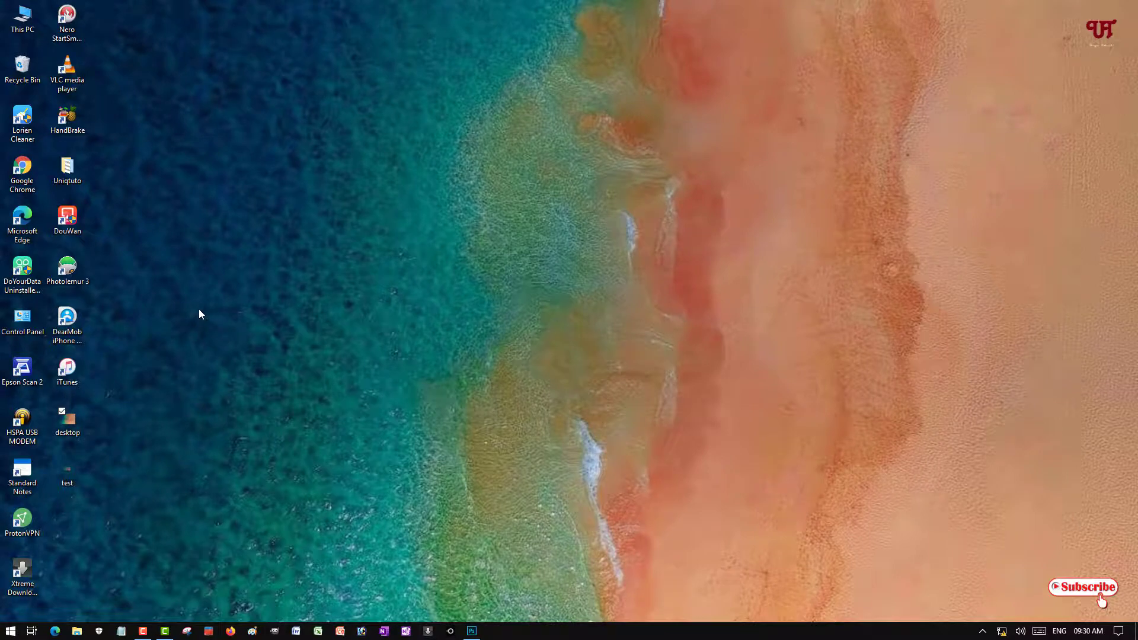
right_click(77, 425)
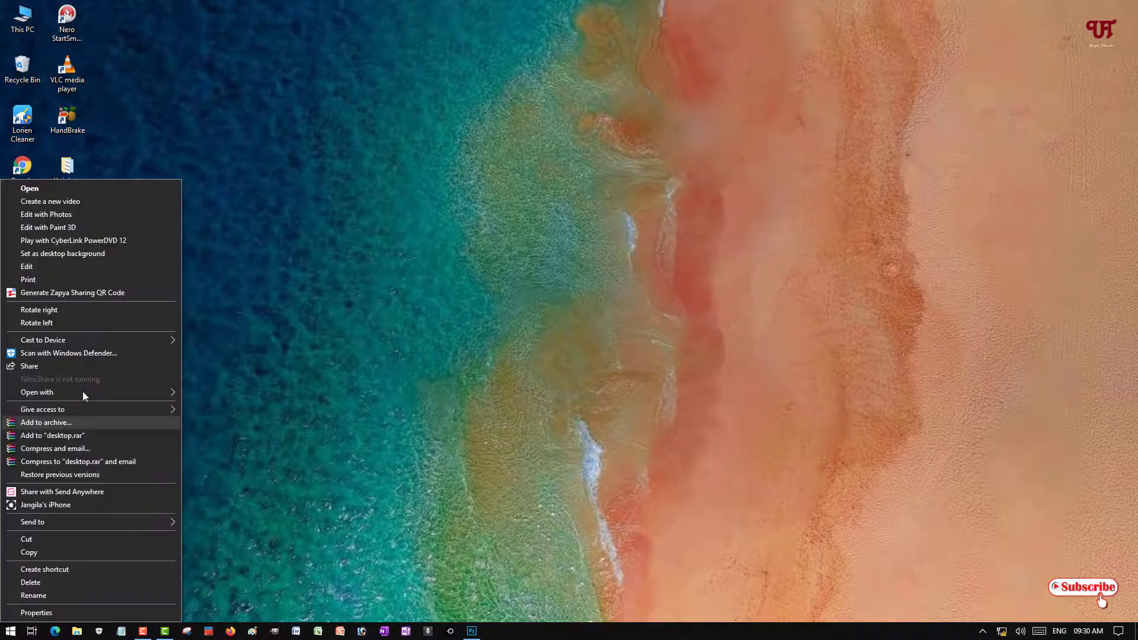
left_click(65, 228)
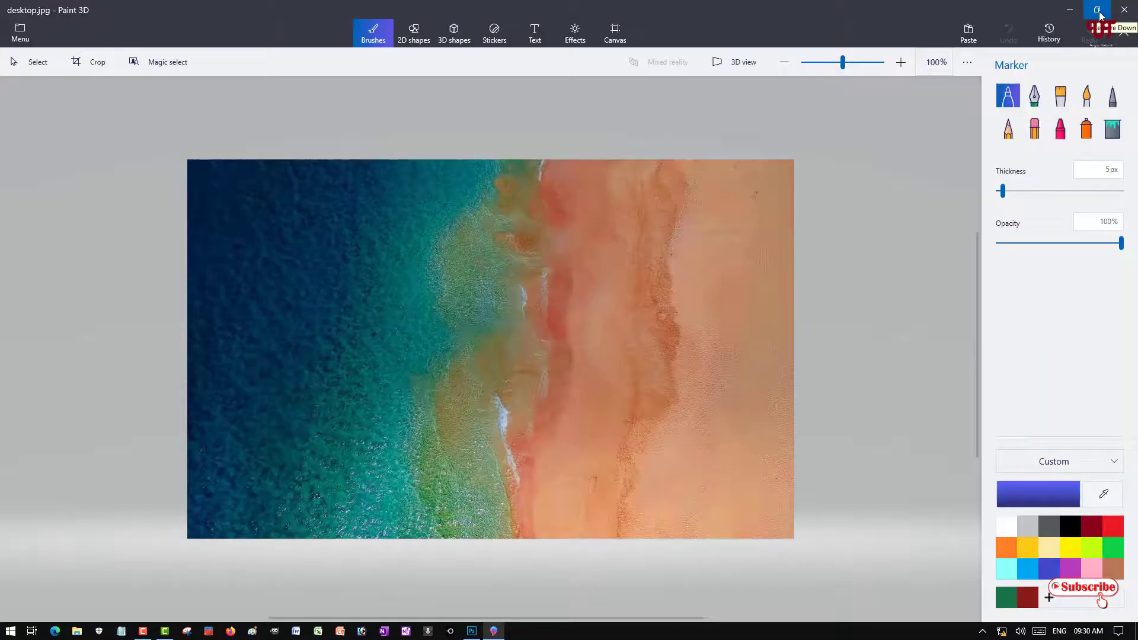
- Insert the test image from the Windows desktop onto the picture in Paint 3D
left_click(1098, 12)
left_click(67, 471)
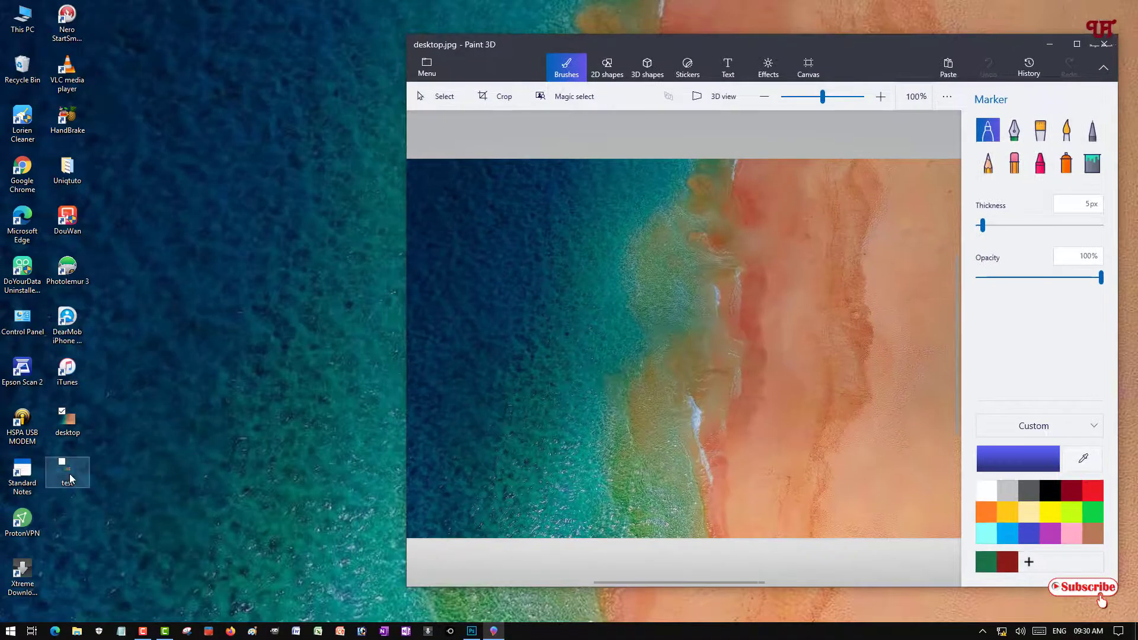
left_click_drag(67, 472, 662, 340)
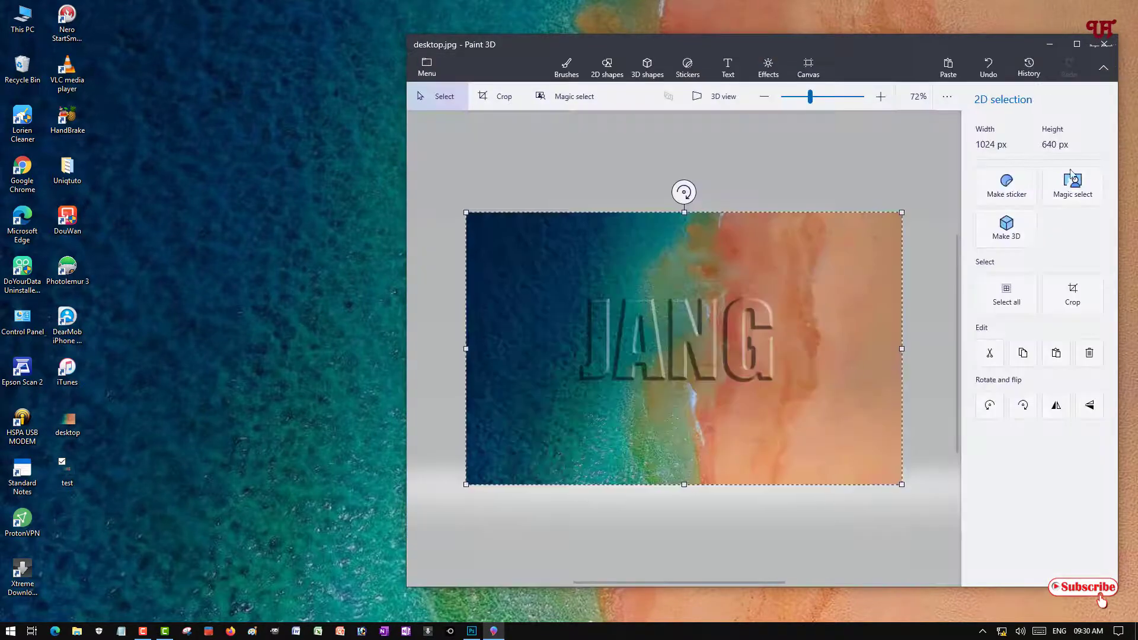
- Shrink the inserted JANG image to about 757 × 415 px, center it on the picture and deselect it
left_click(1077, 44)
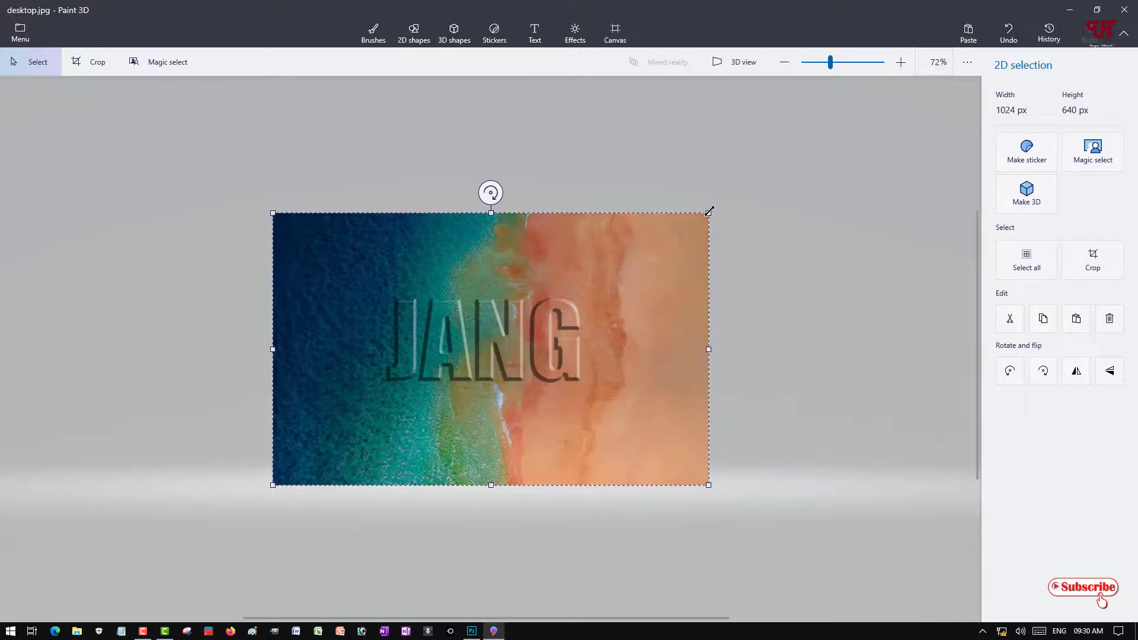
left_click_drag(706, 215, 595, 309)
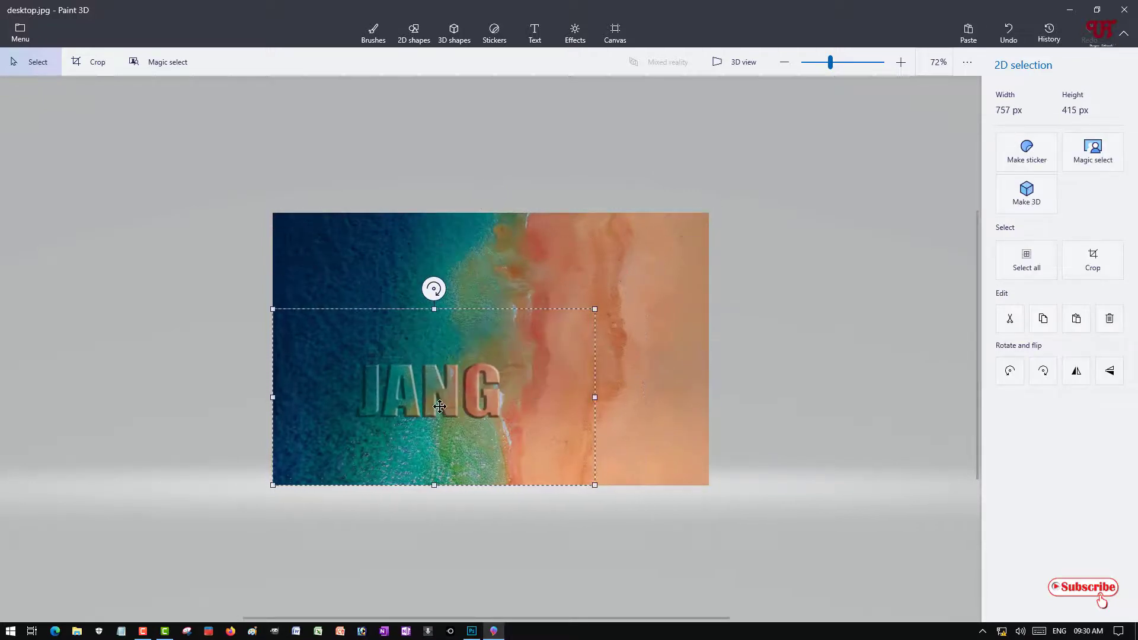
left_click_drag(468, 421, 496, 361)
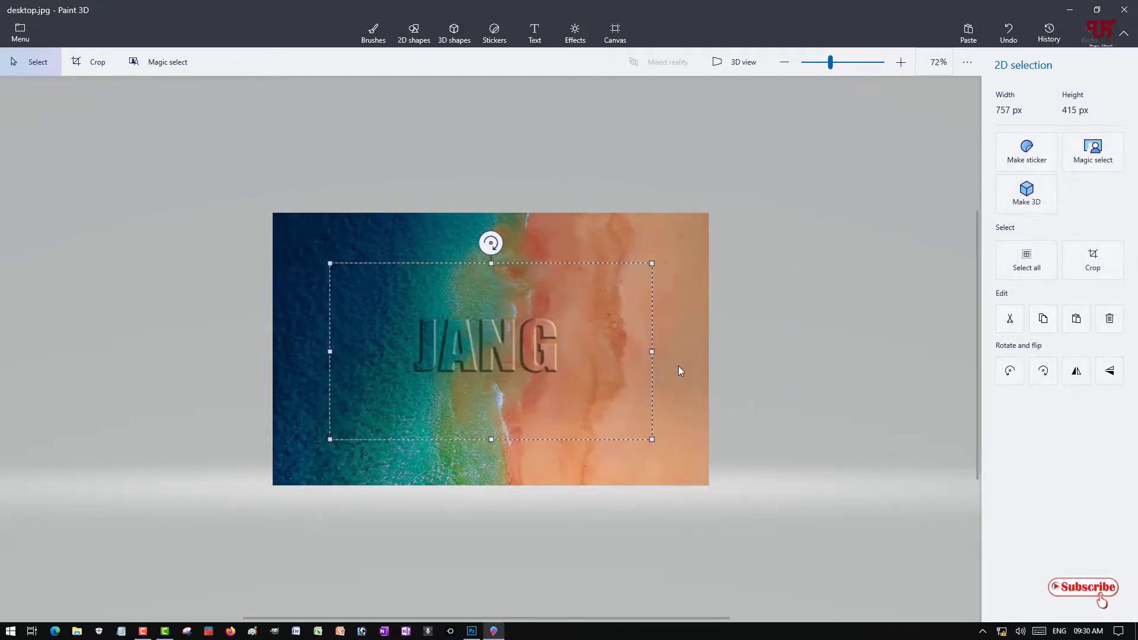
left_click(681, 369)
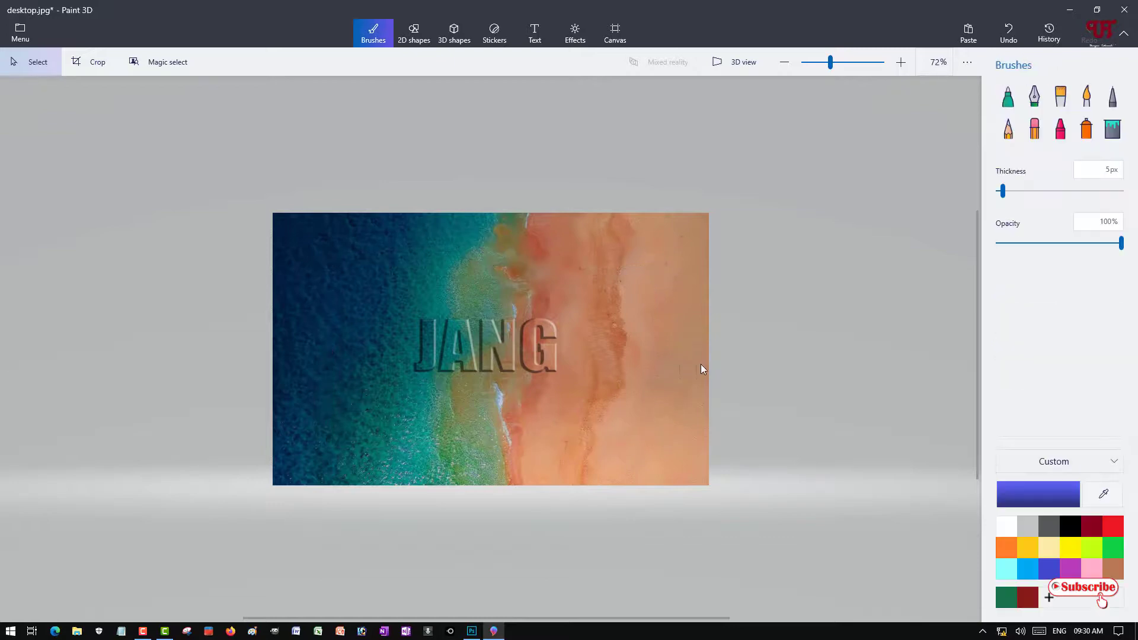
- Minimize Paint 3D and switch back to the JANG document in Photoshop
left_click(1070, 9)
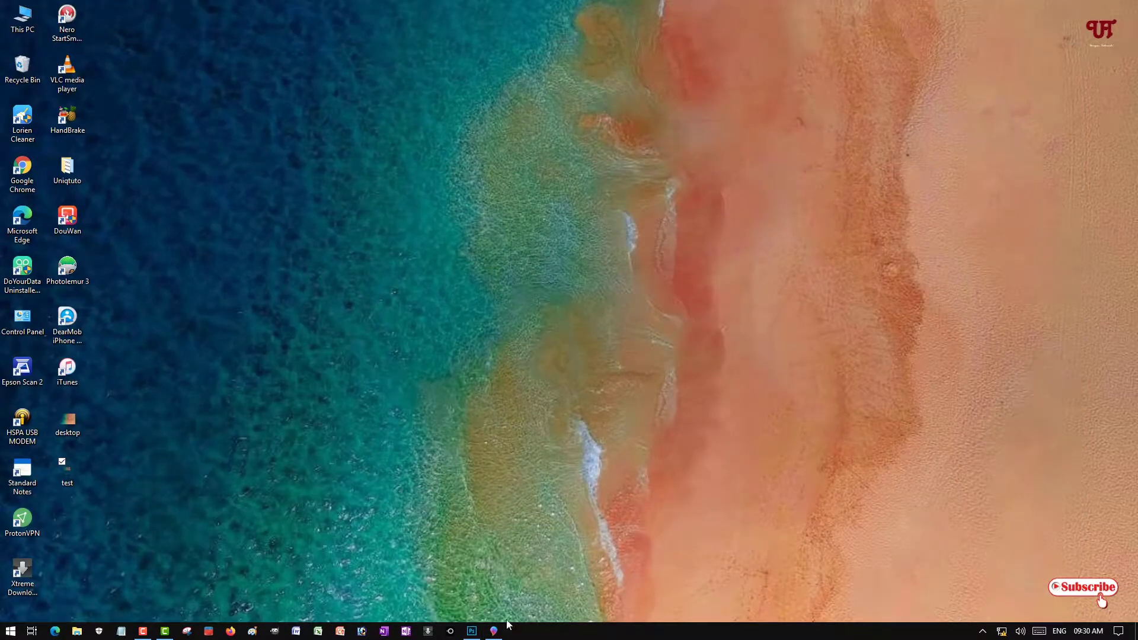
left_click(472, 630)
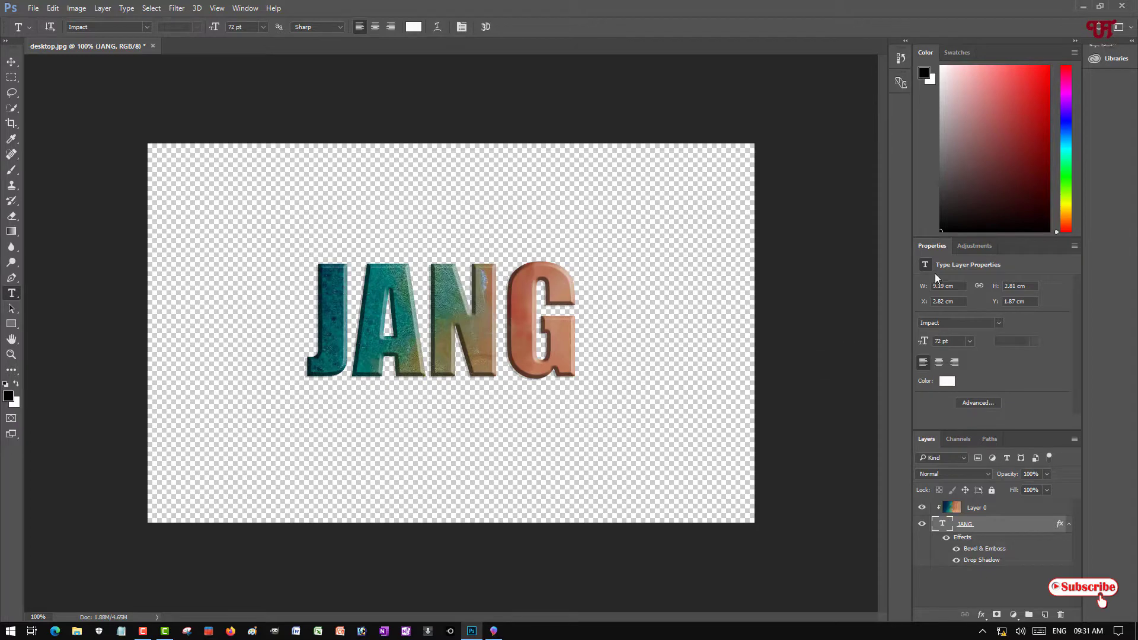
left_click(1133, 10)
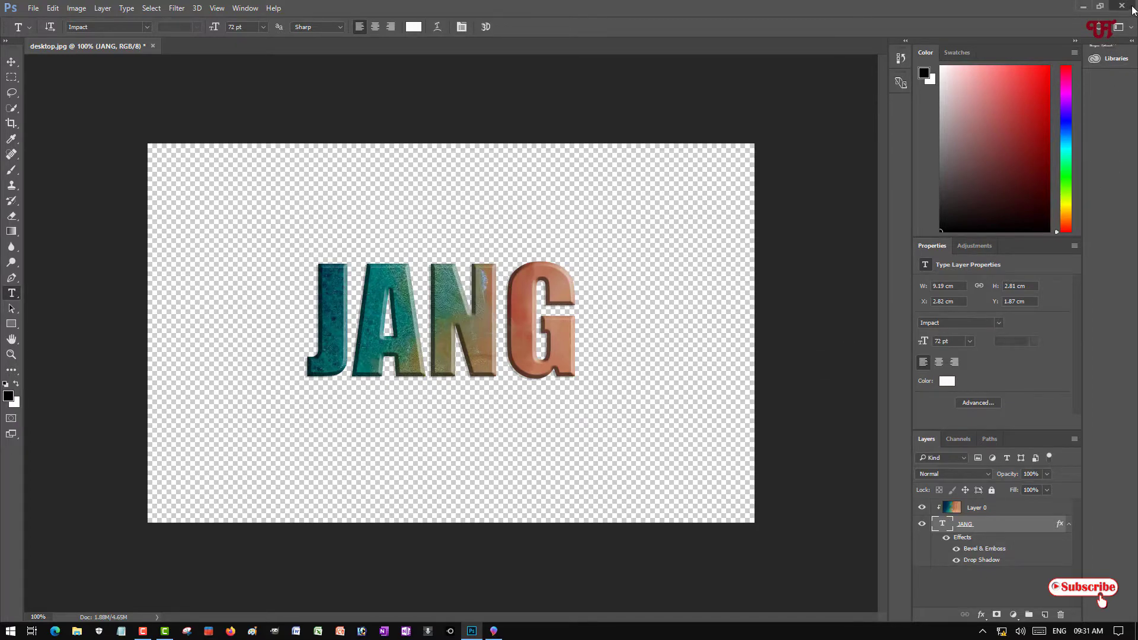